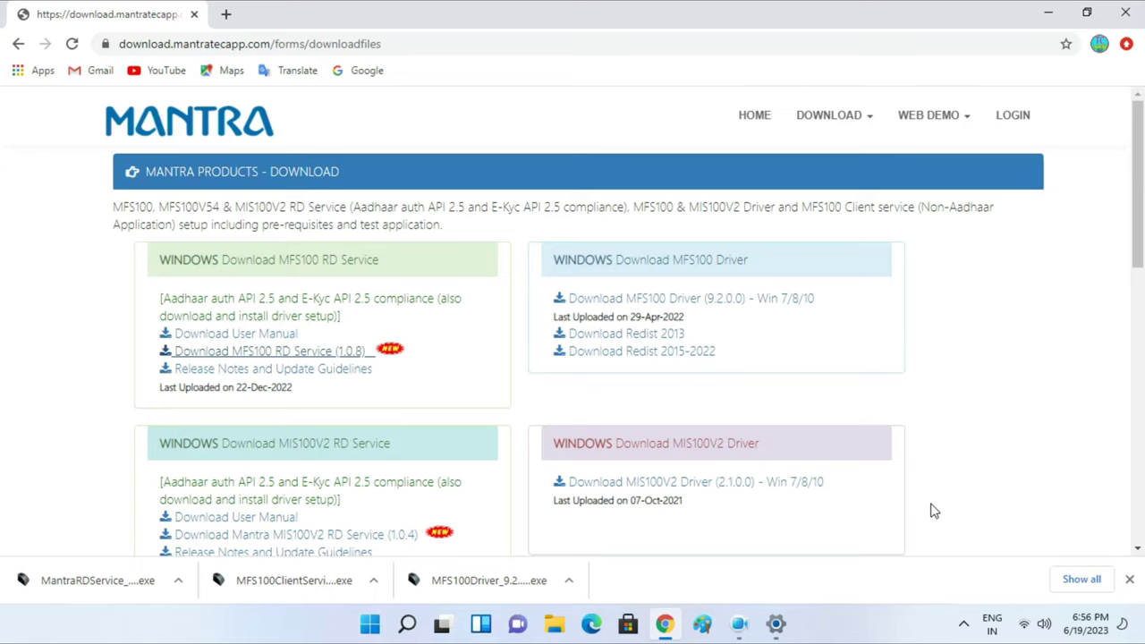
Switch to File Explorer and show the files in the Downloads folder as large thumbnails.
left_click(1042, 11)
double_click(31, 27)
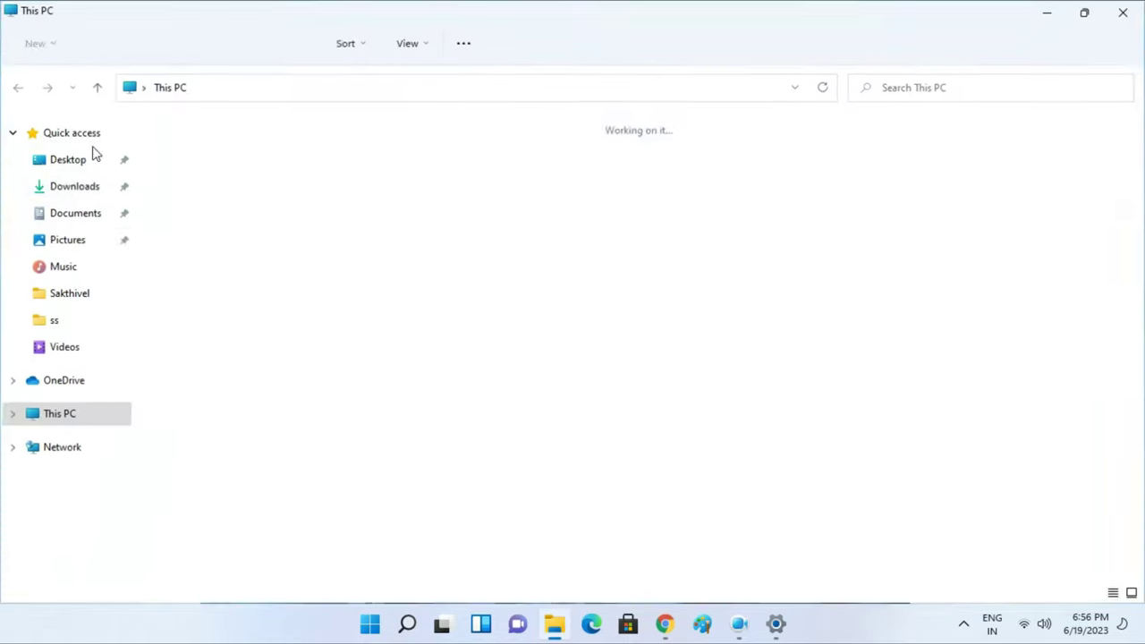
left_click(92, 187)
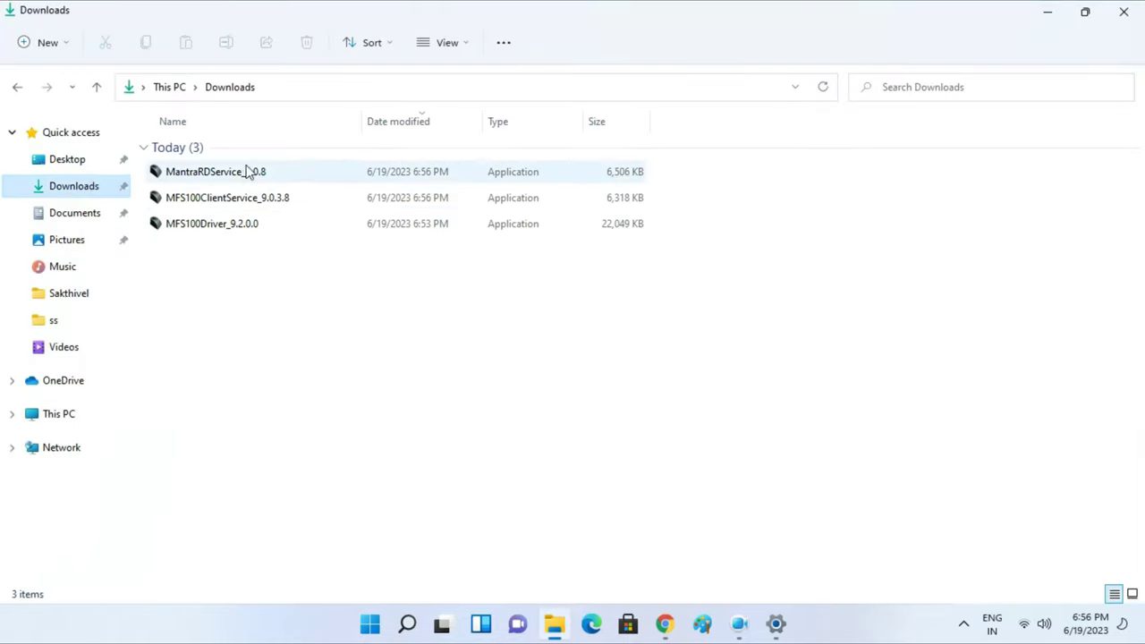
left_click(1132, 594)
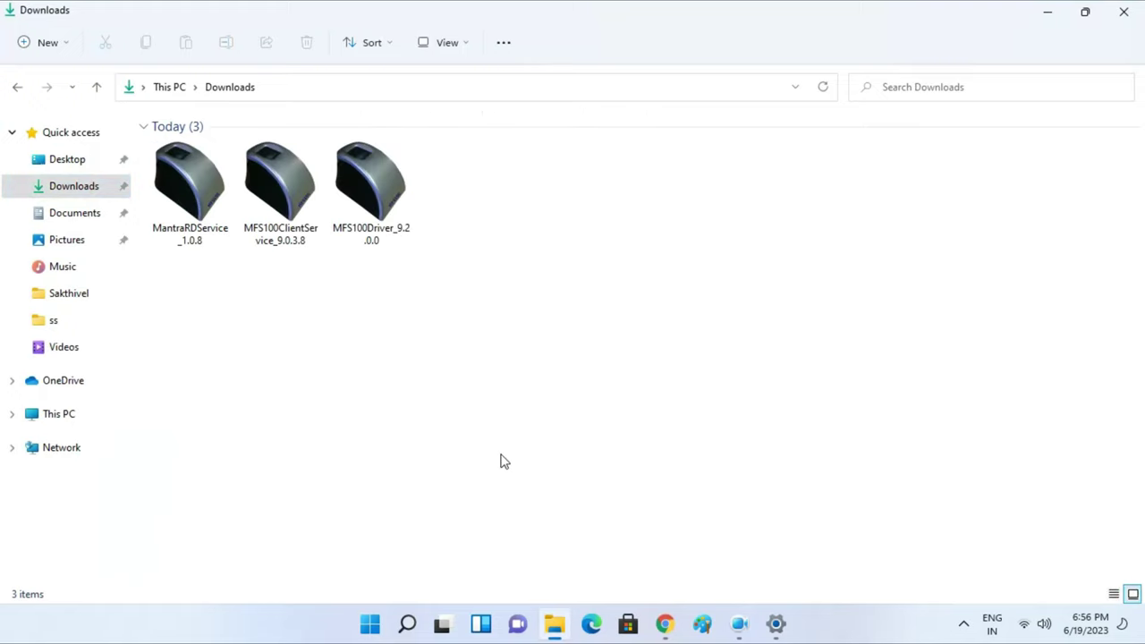
Run the MFS100Driver_9.2.0.0 installer from Downloads as administrator and install the driver.
left_click(387, 231)
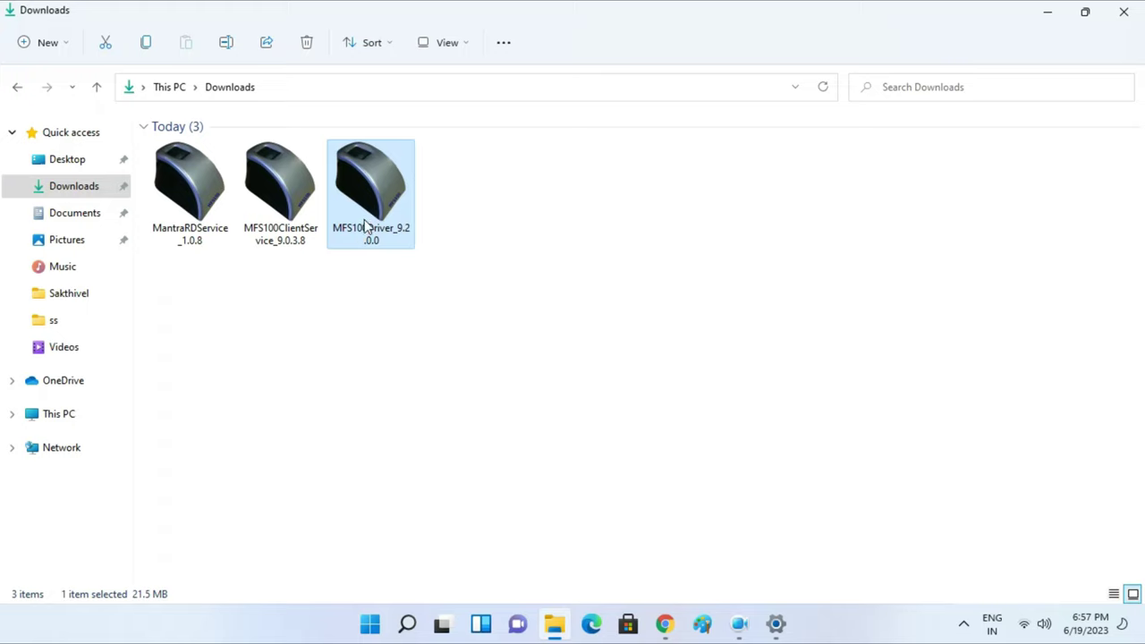
mouse_move(365, 226)
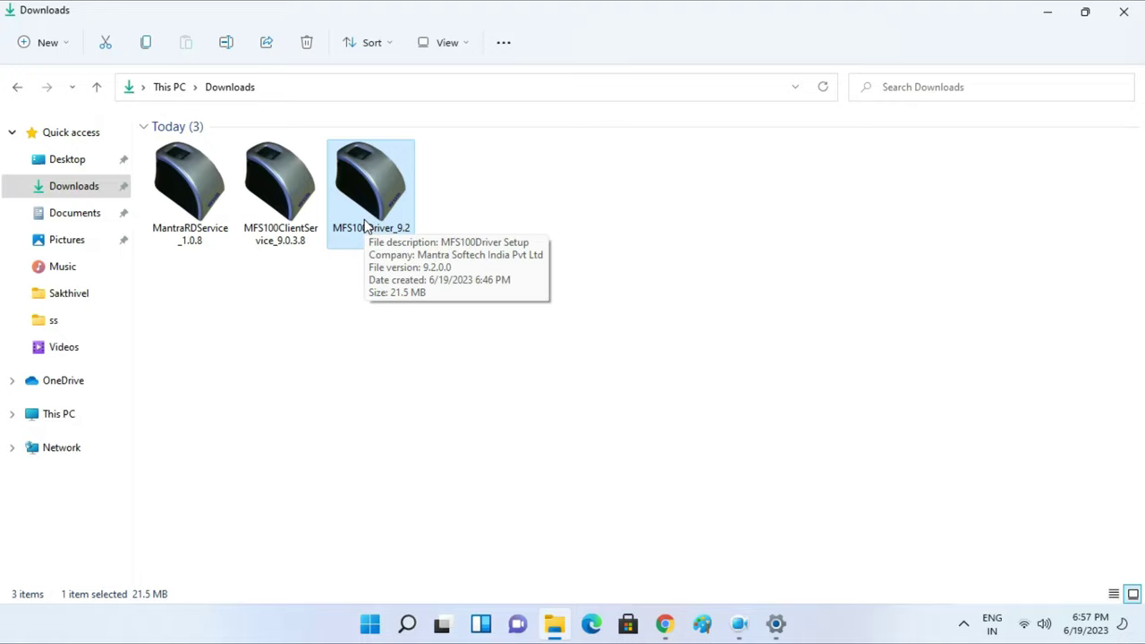
double_click(379, 202)
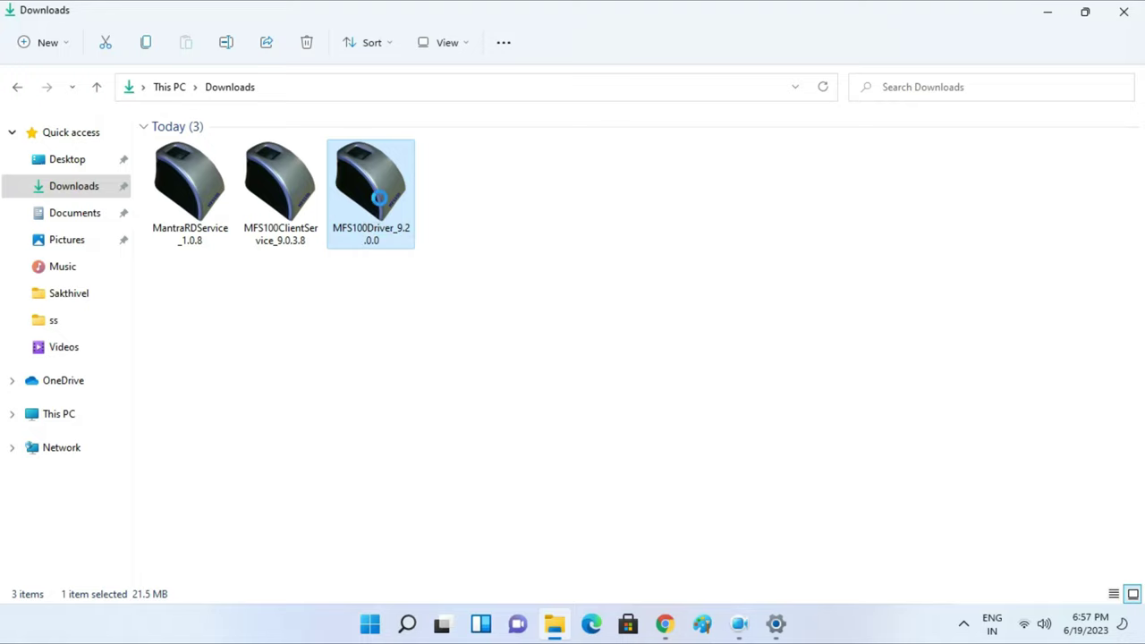
right_click(379, 201)
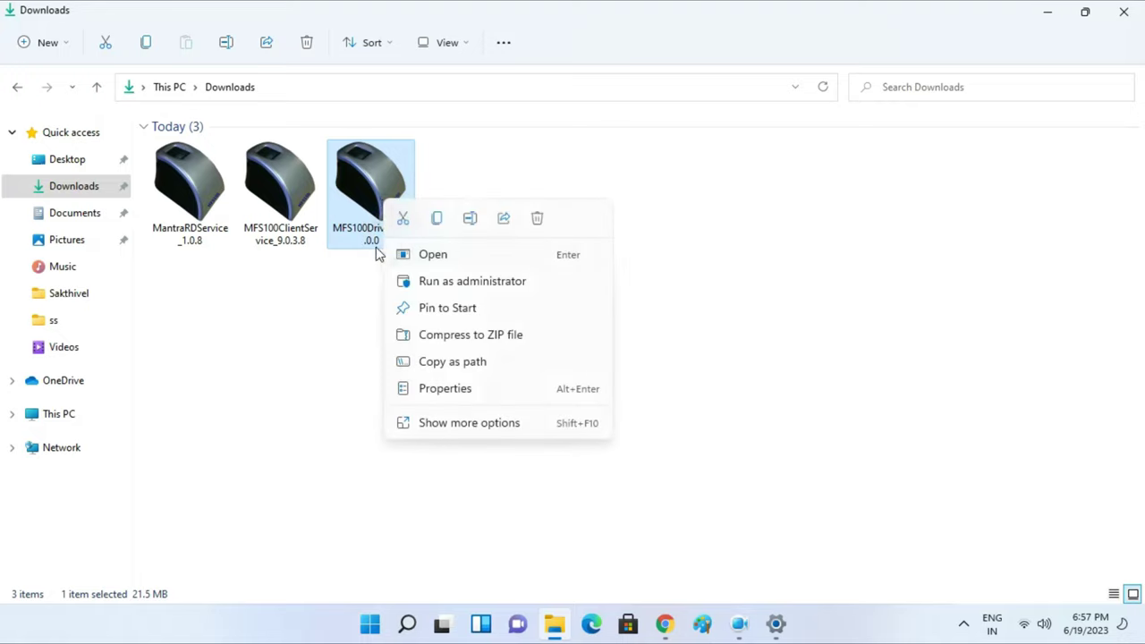
left_click(450, 282)
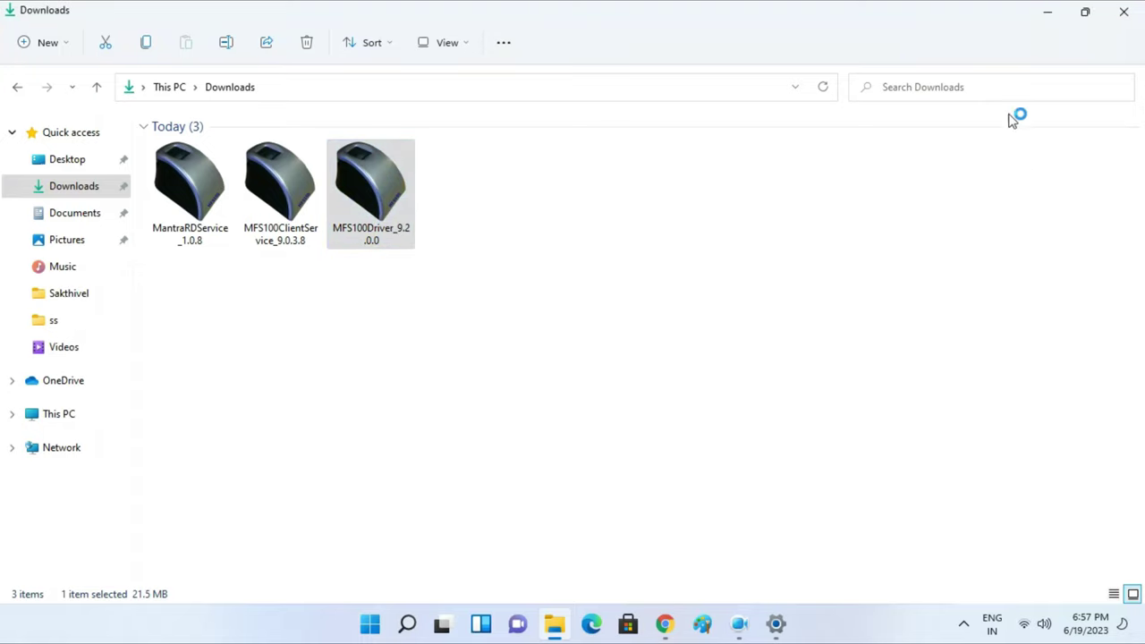
left_click(1053, 18)
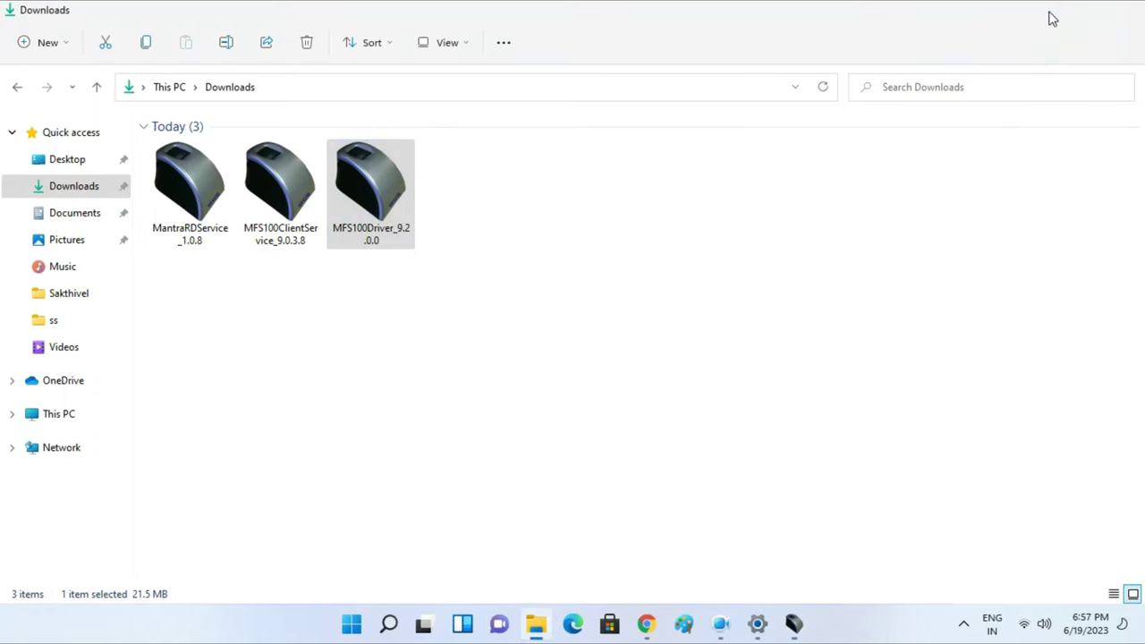
left_click(1053, 18)
left_click(669, 442)
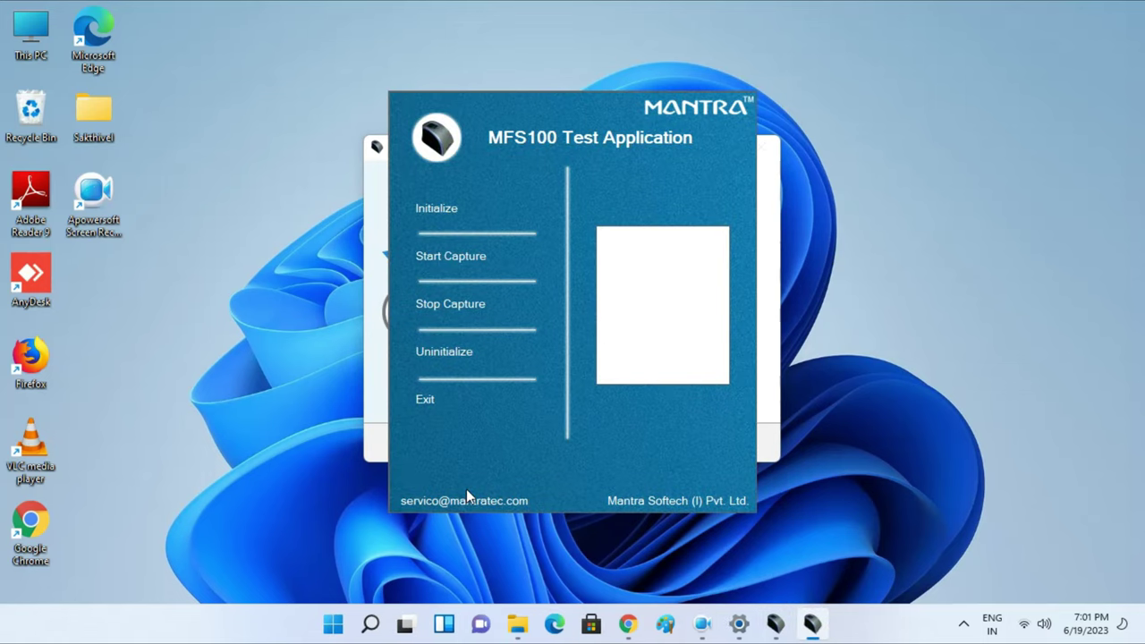
Initialize the scanner and capture a fingerprint in the MFS100 Test Application, then exit it and finish the driver setup.
left_click(437, 208)
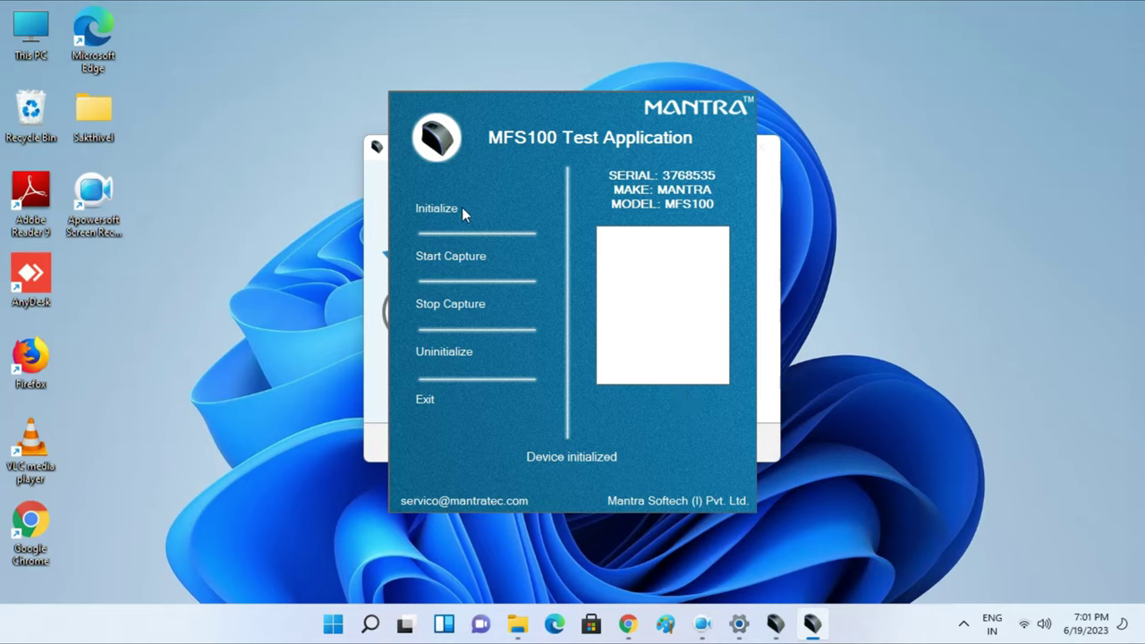
left_click(454, 259)
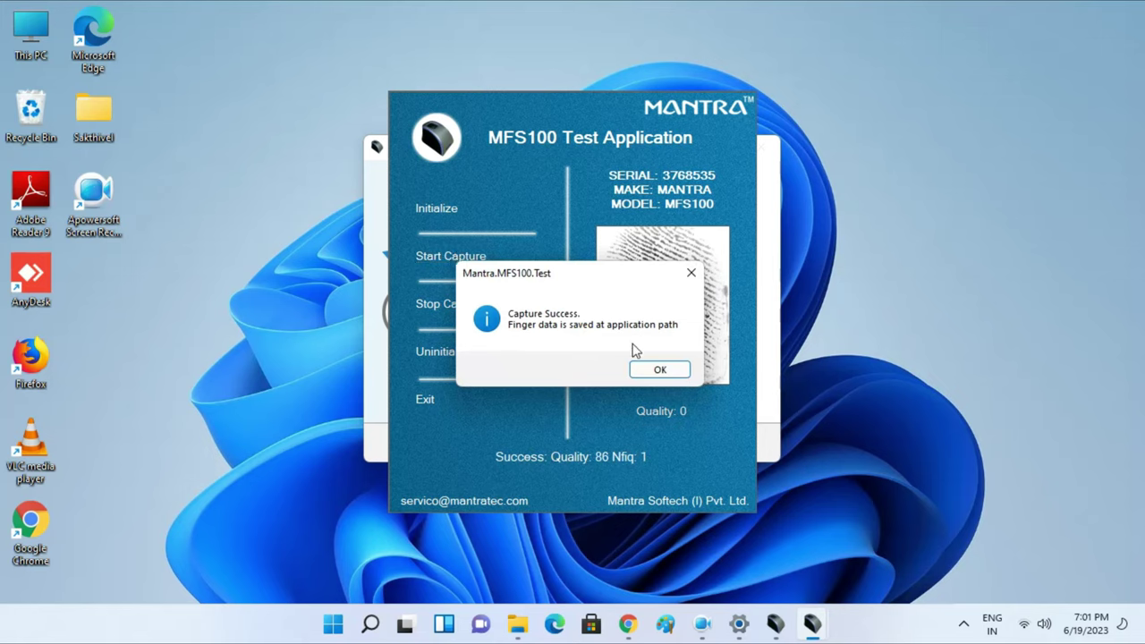
left_click(673, 374)
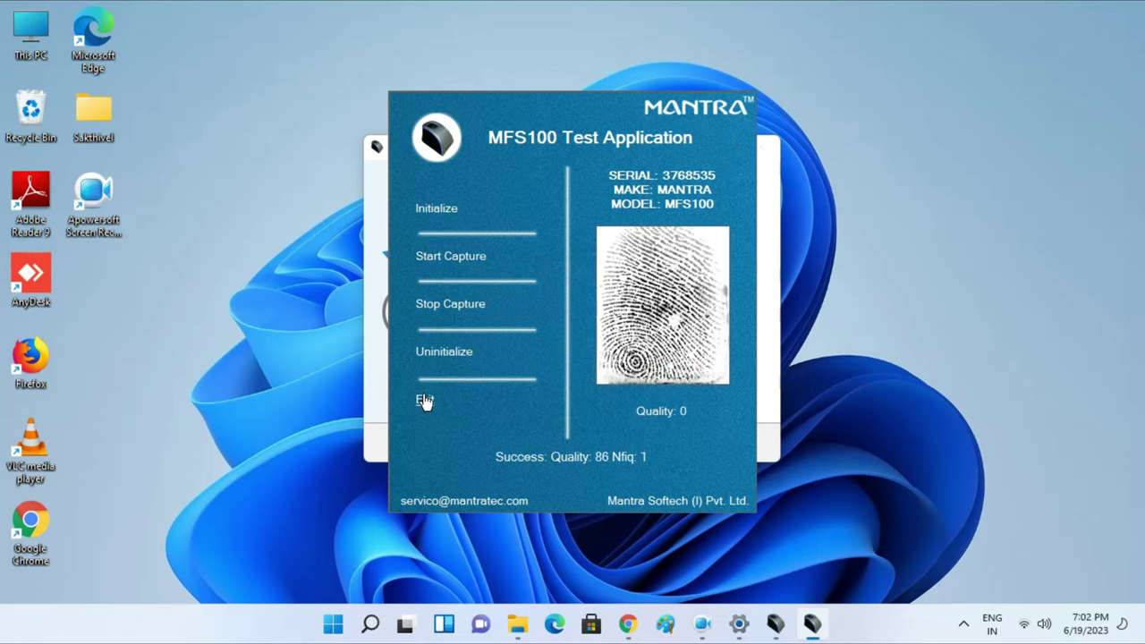
left_click(425, 400)
left_click(682, 440)
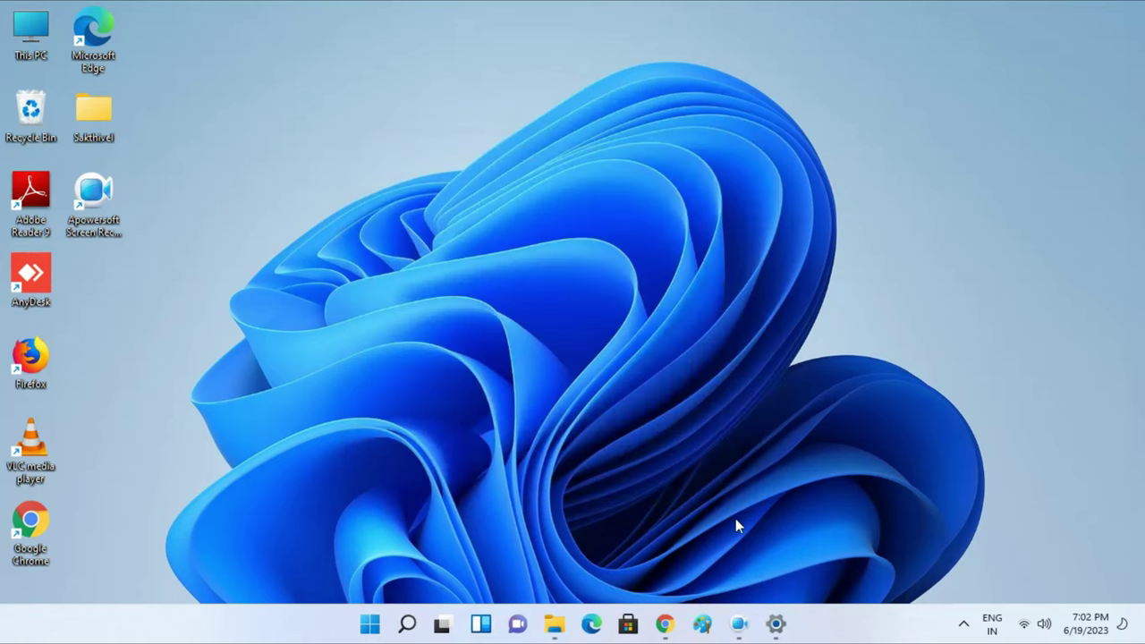
Install MFS100ClientService_9.0.3.8 from Downloads as administrator, finishing with the certificate and test page options enabled.
left_click(555, 623)
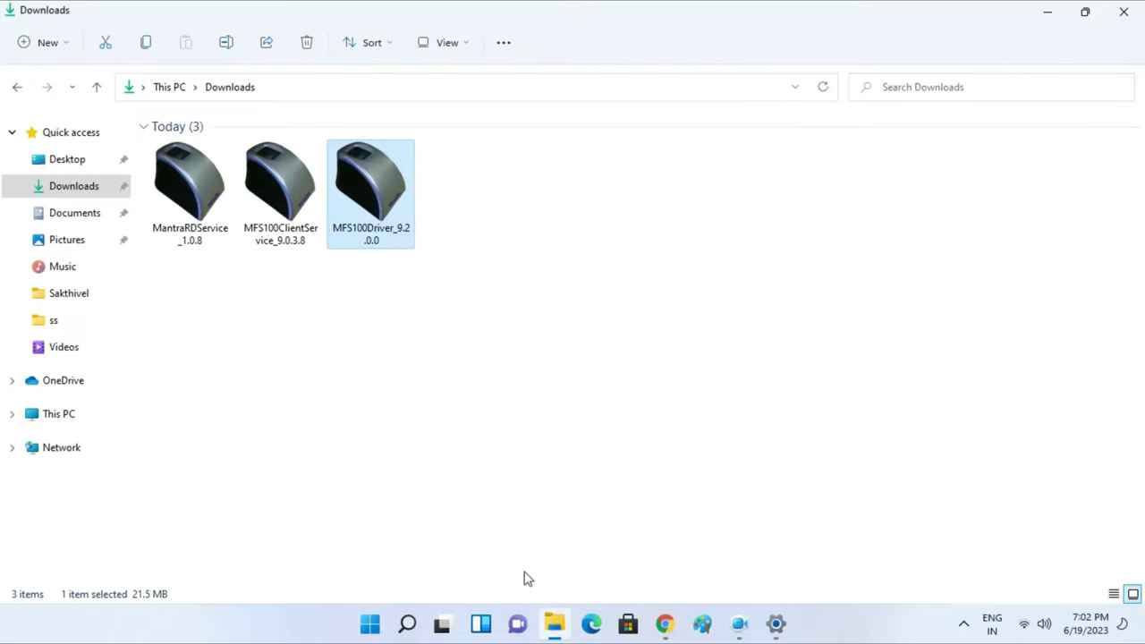
right_click(276, 245)
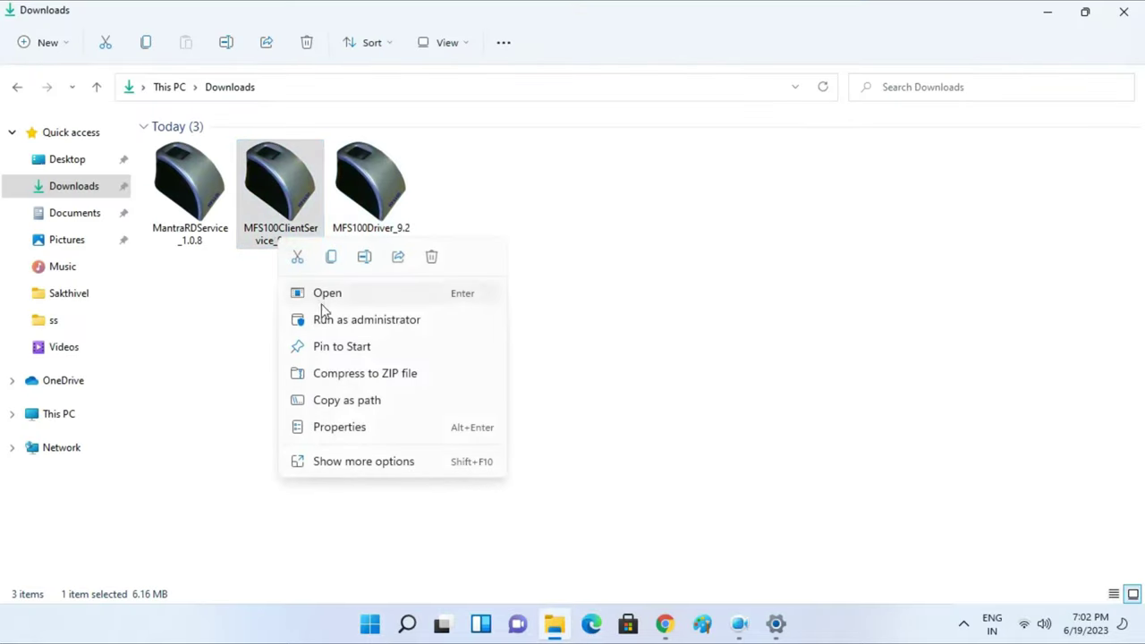
left_click(329, 322)
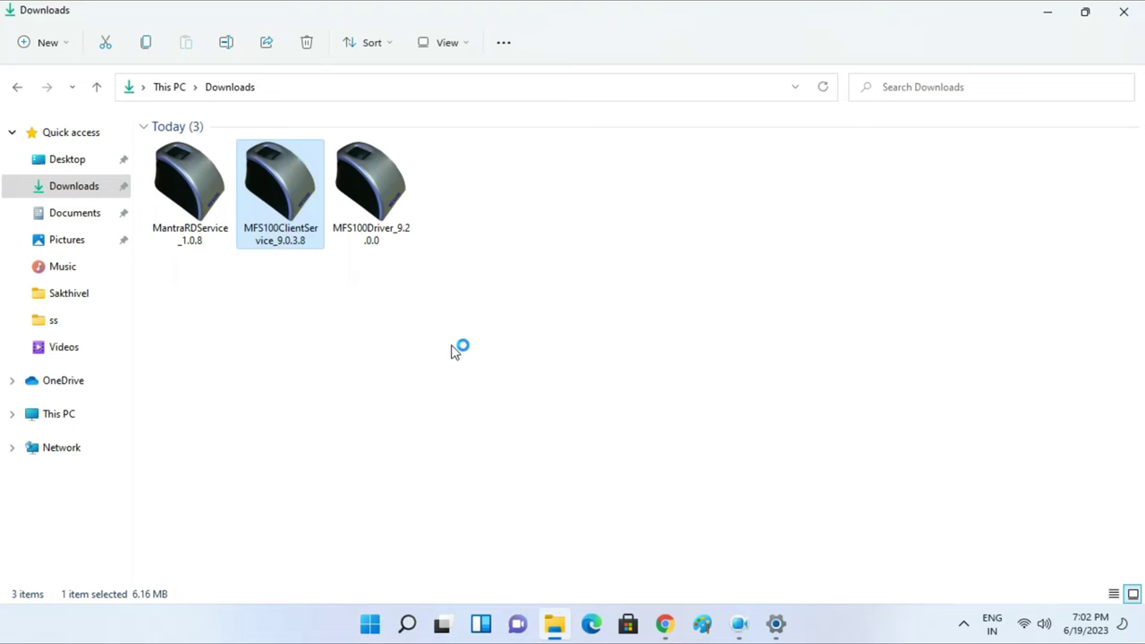
left_click(1048, 11)
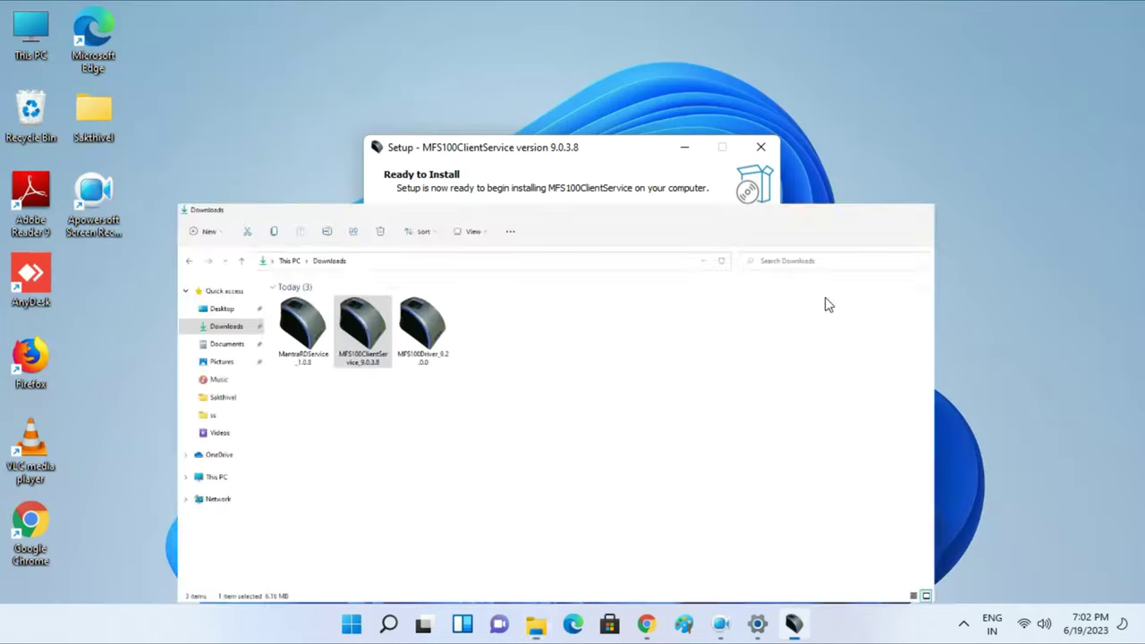
left_click(668, 445)
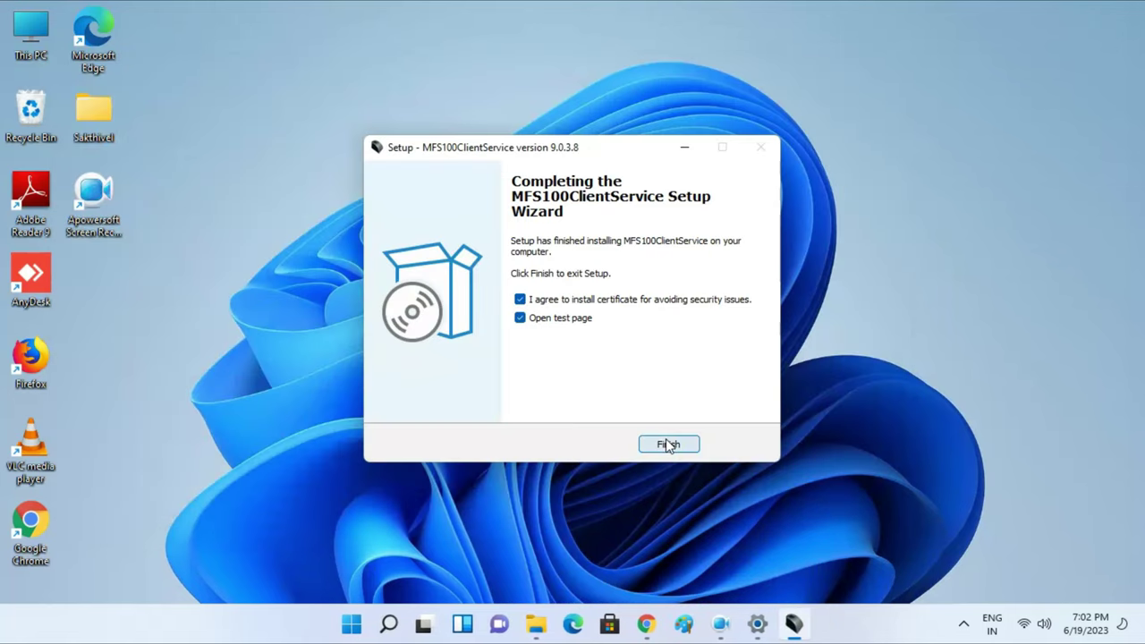
left_click(669, 445)
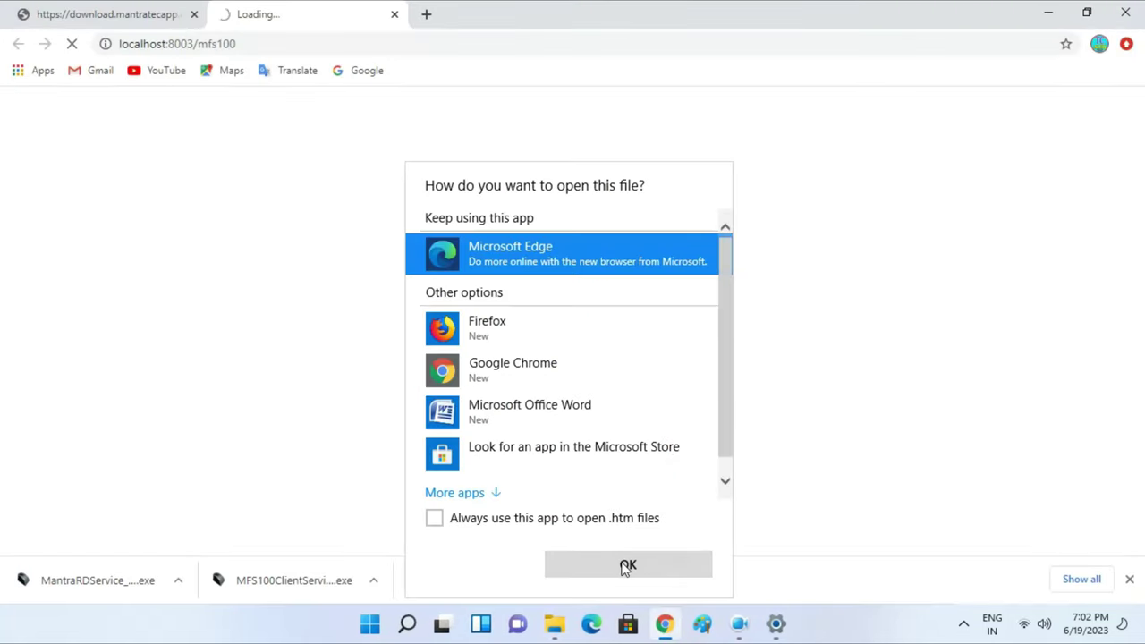
Test a fingerprint capture on the MFS100 web test page in Microsoft Edge, and clear the browser windows away.
left_click(626, 566)
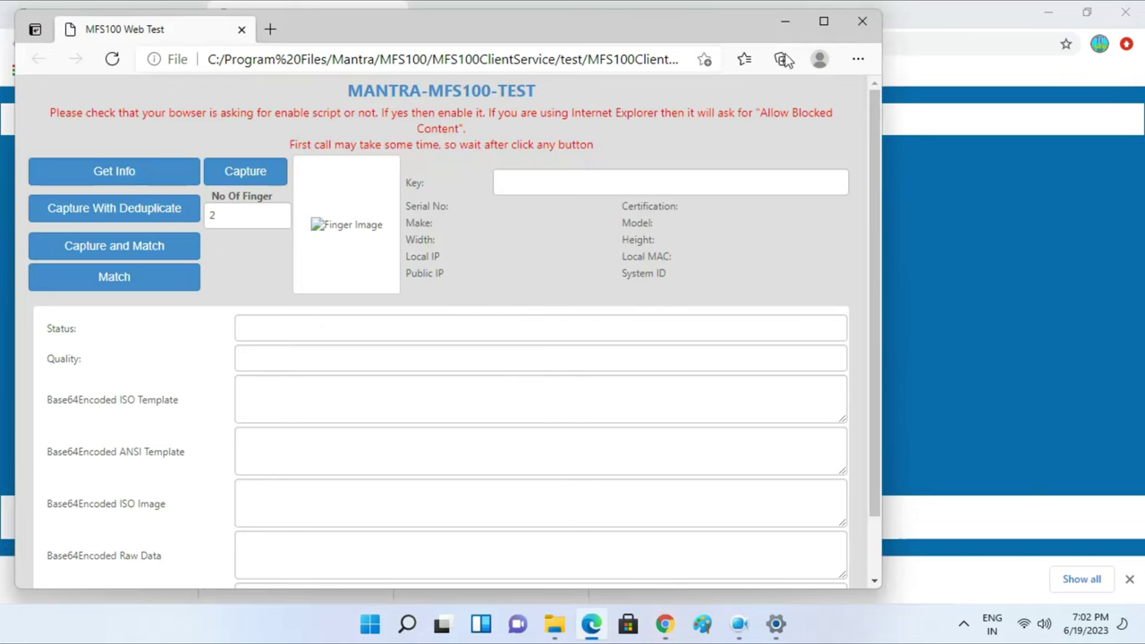
left_click(823, 20)
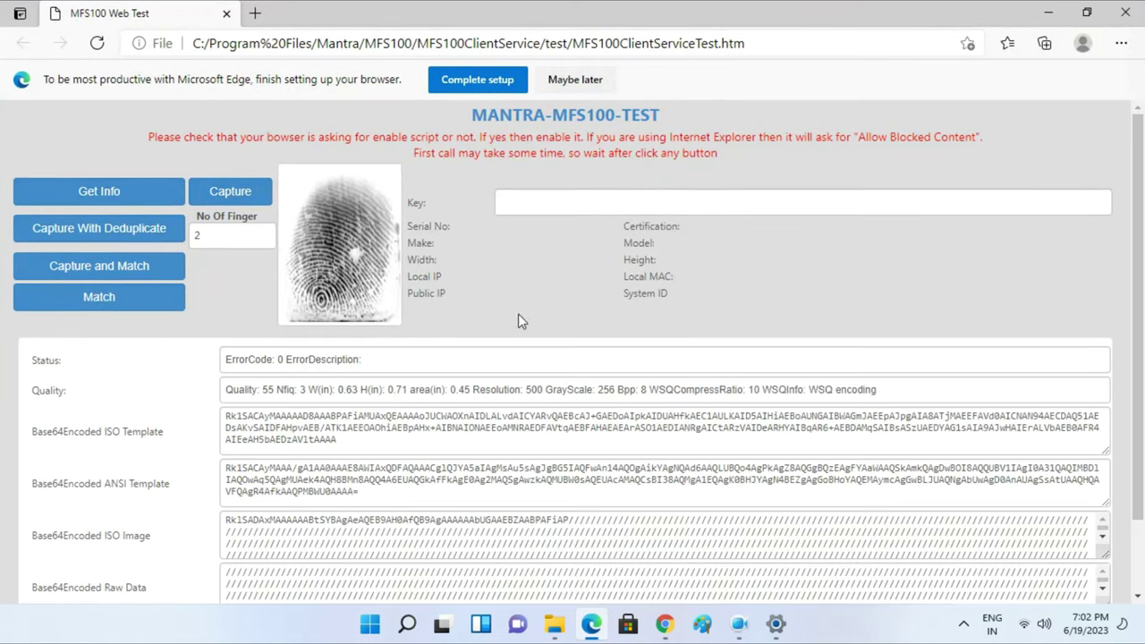
left_click(1125, 11)
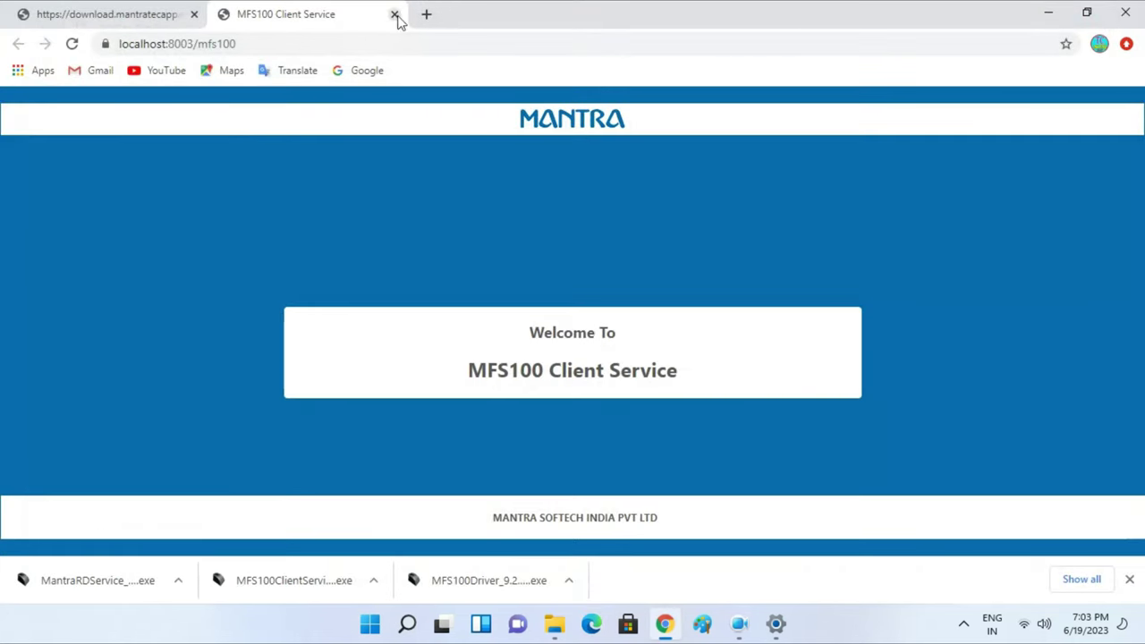
left_click(1052, 10)
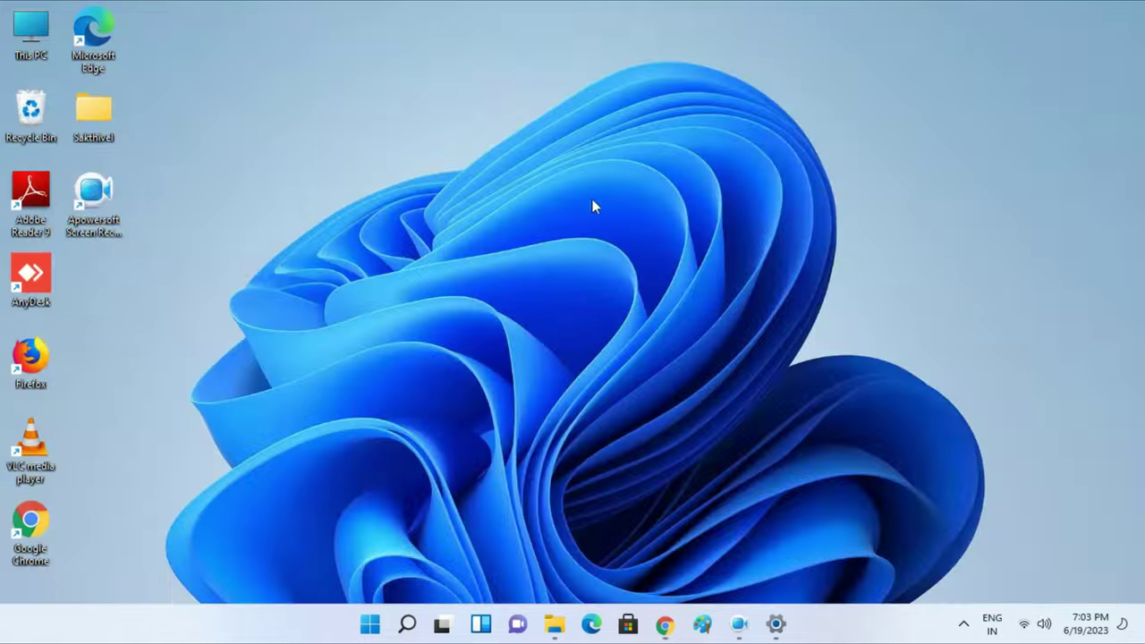
Run the MantraRDService_1.0.8 installer from the Downloads folder as administrator and minimize File Explorer.
left_click(555, 624)
left_click(199, 224)
right_click(197, 222)
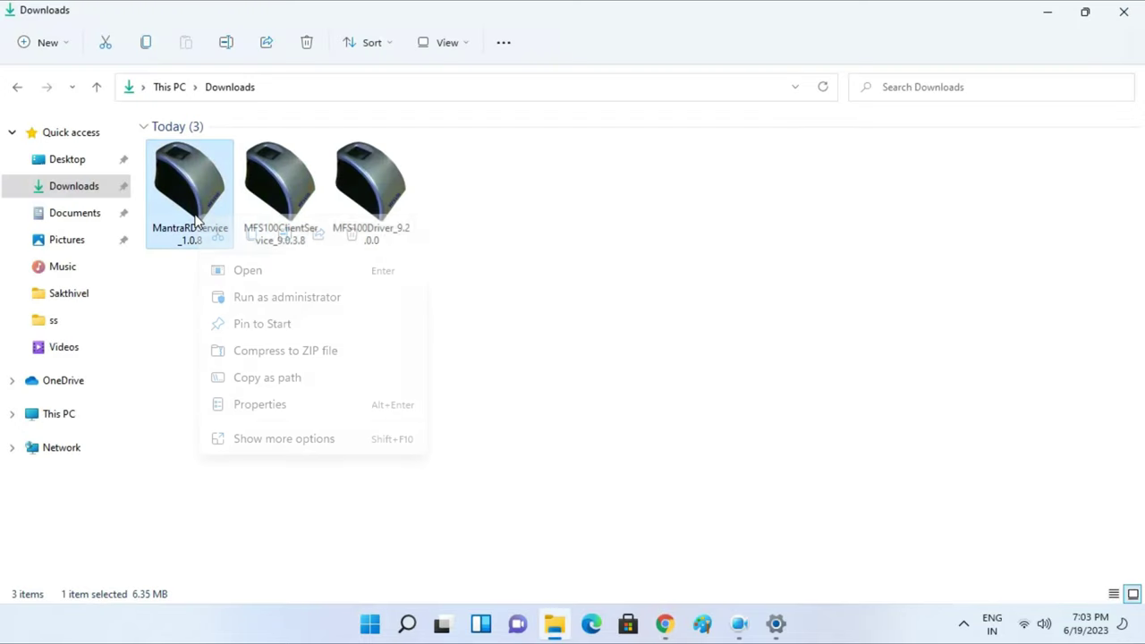
left_click(249, 304)
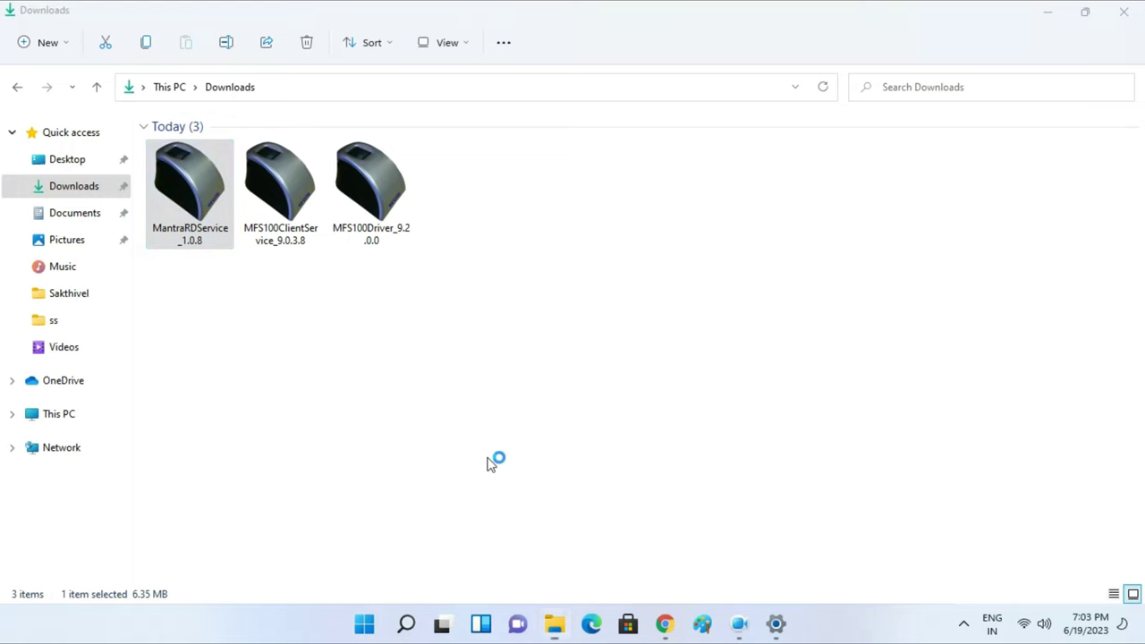
left_click(1048, 17)
left_click(1049, 16)
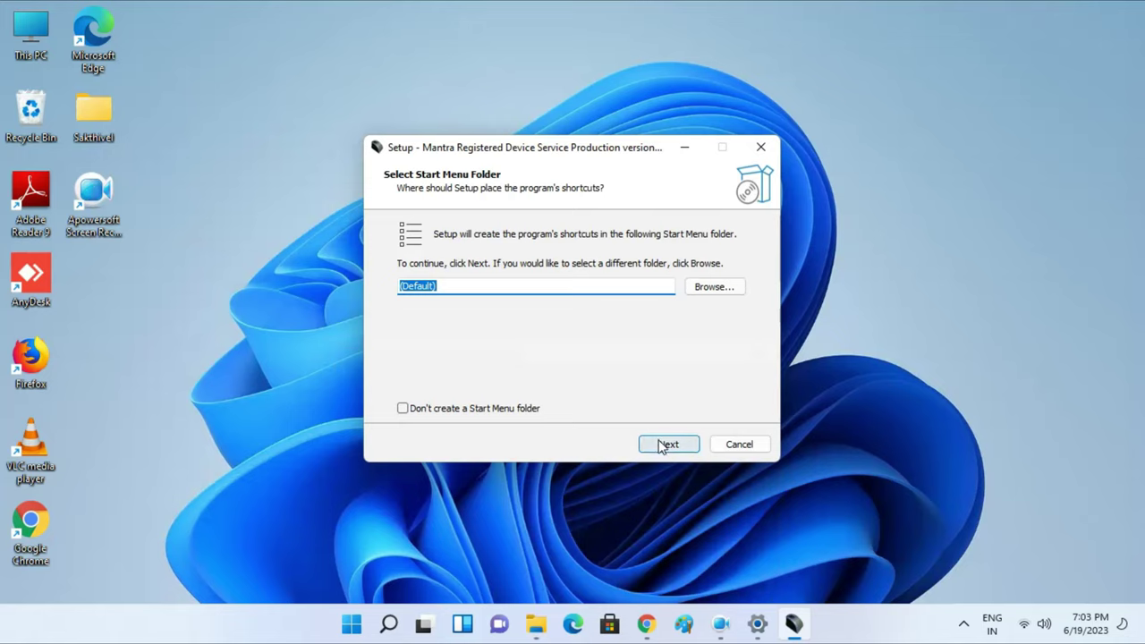
Install Mantra Registered Device Service Production with the default Start Menu folder and finish its setup.
left_click(663, 443)
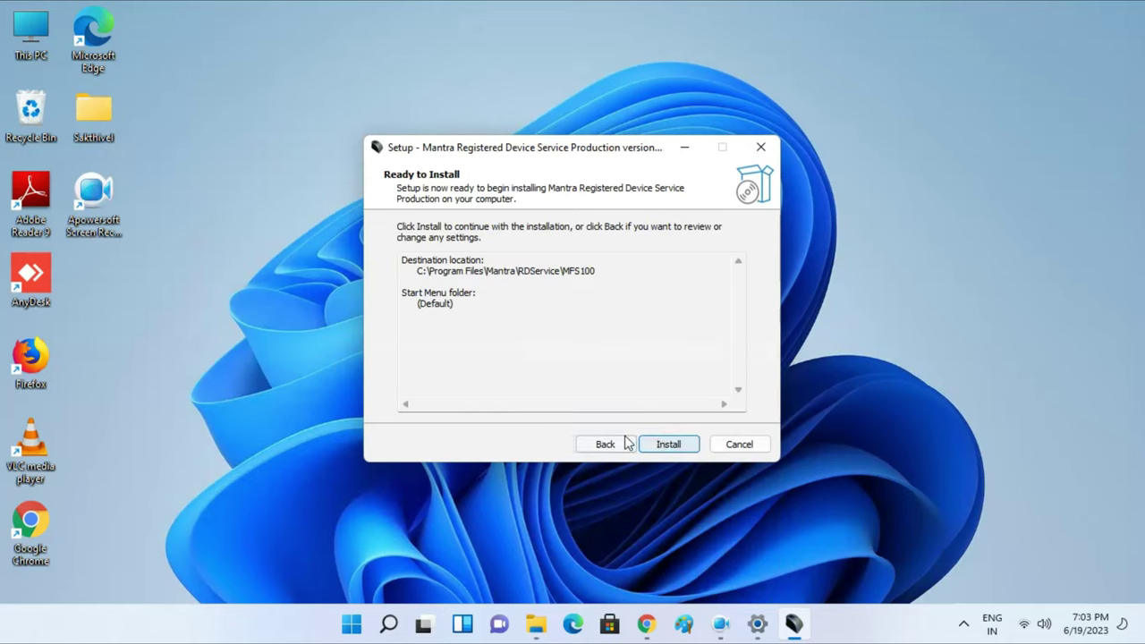
left_click(625, 443)
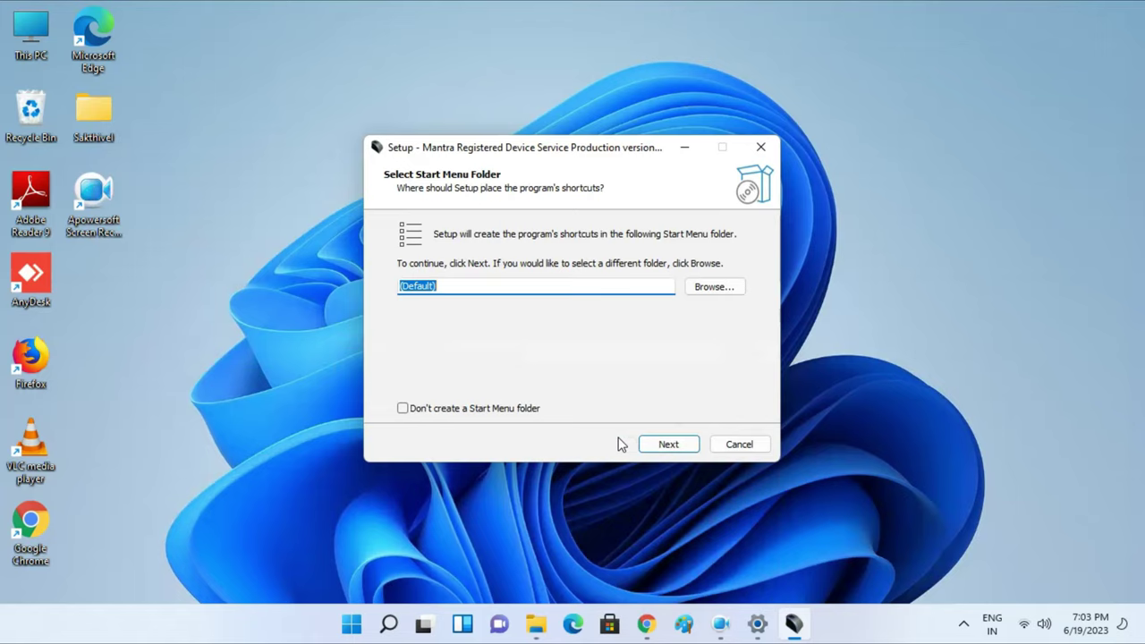
left_click(669, 444)
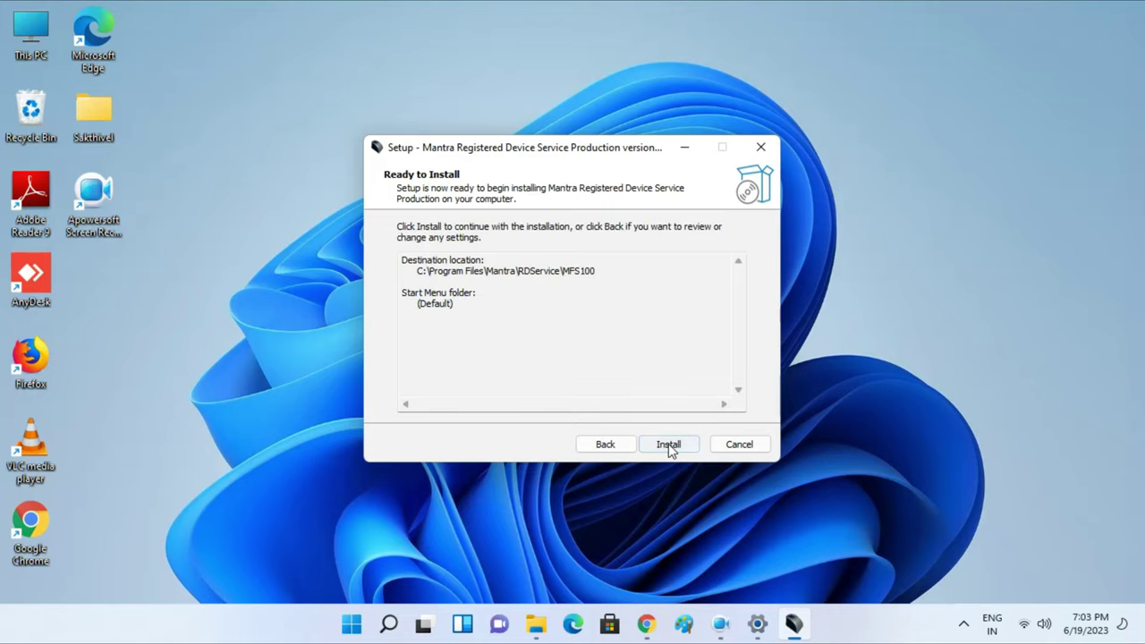
left_click(668, 444)
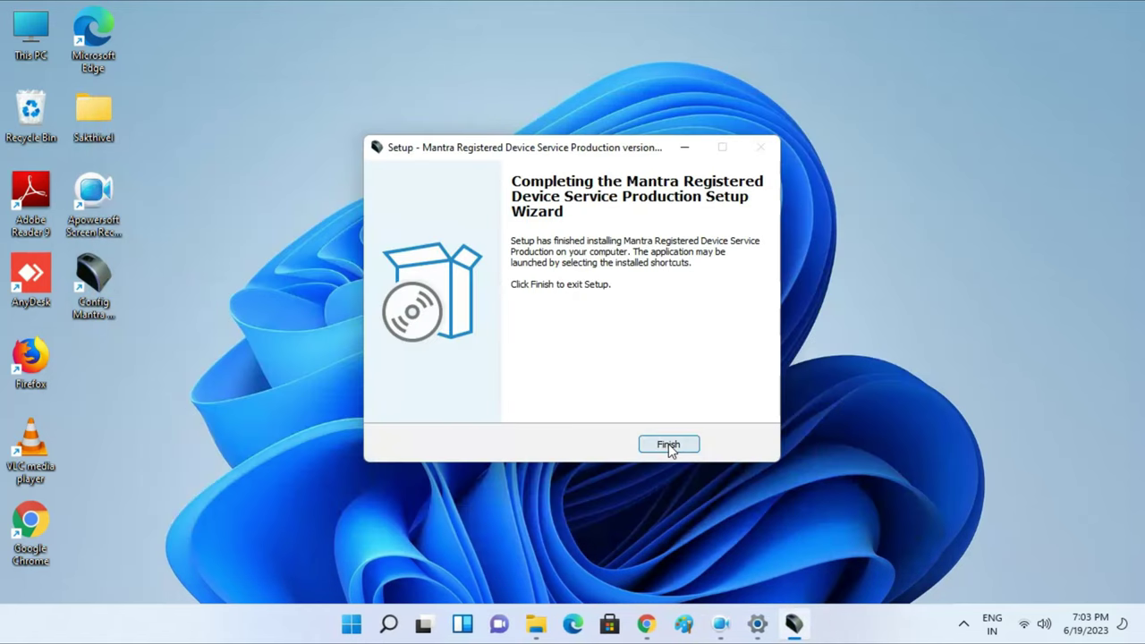
left_click(668, 444)
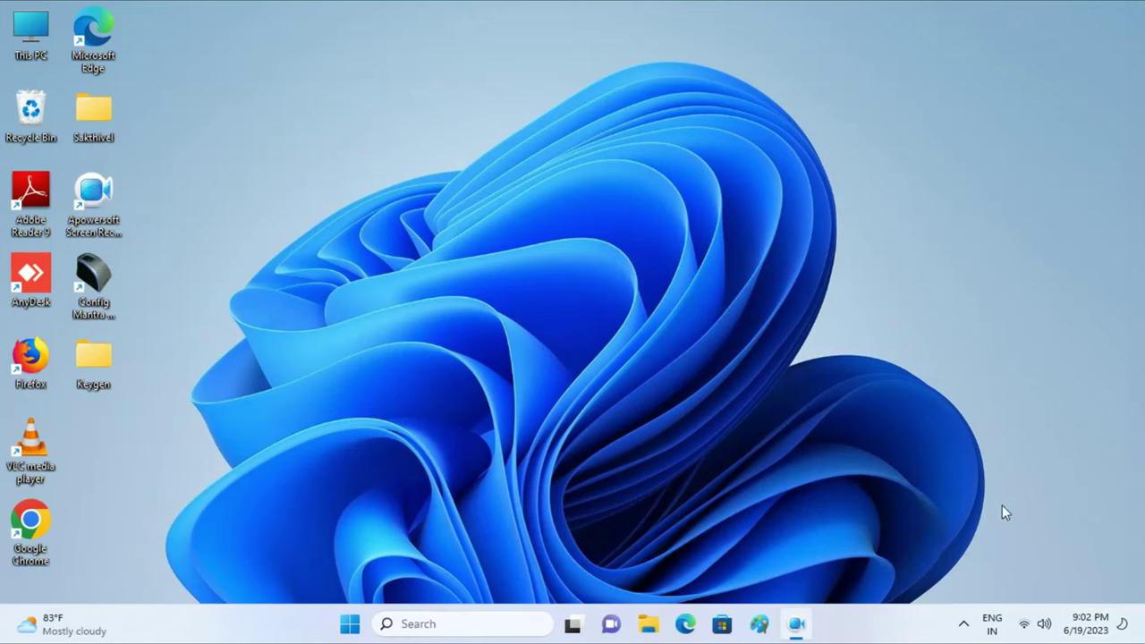
Search Windows for System Configuration and open it.
left_click(475, 620)
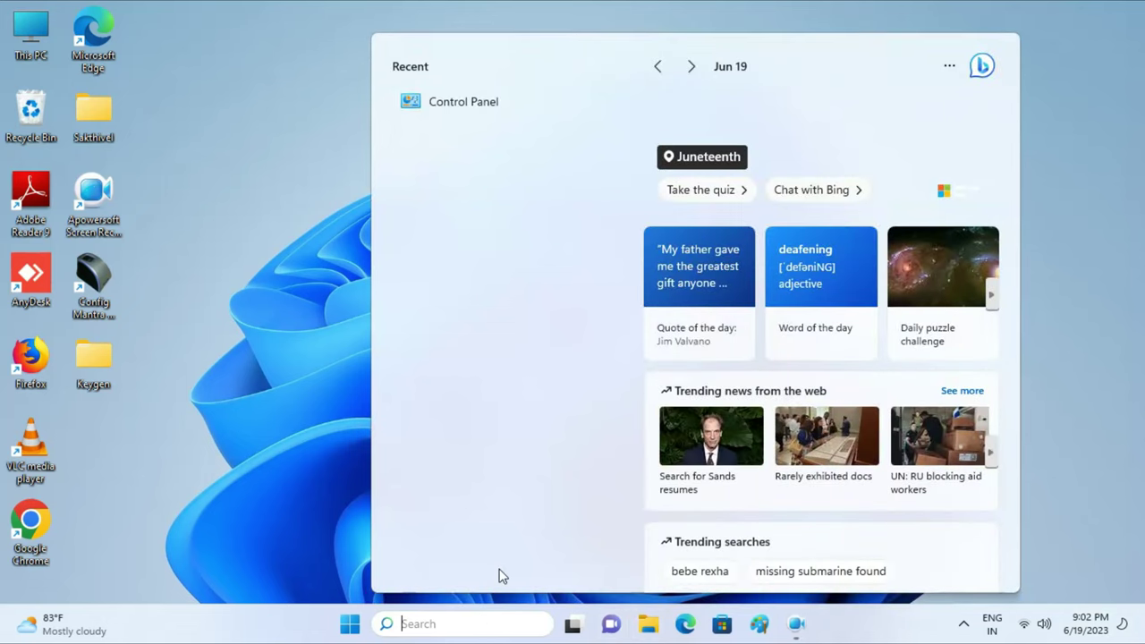
type("system Configuration")
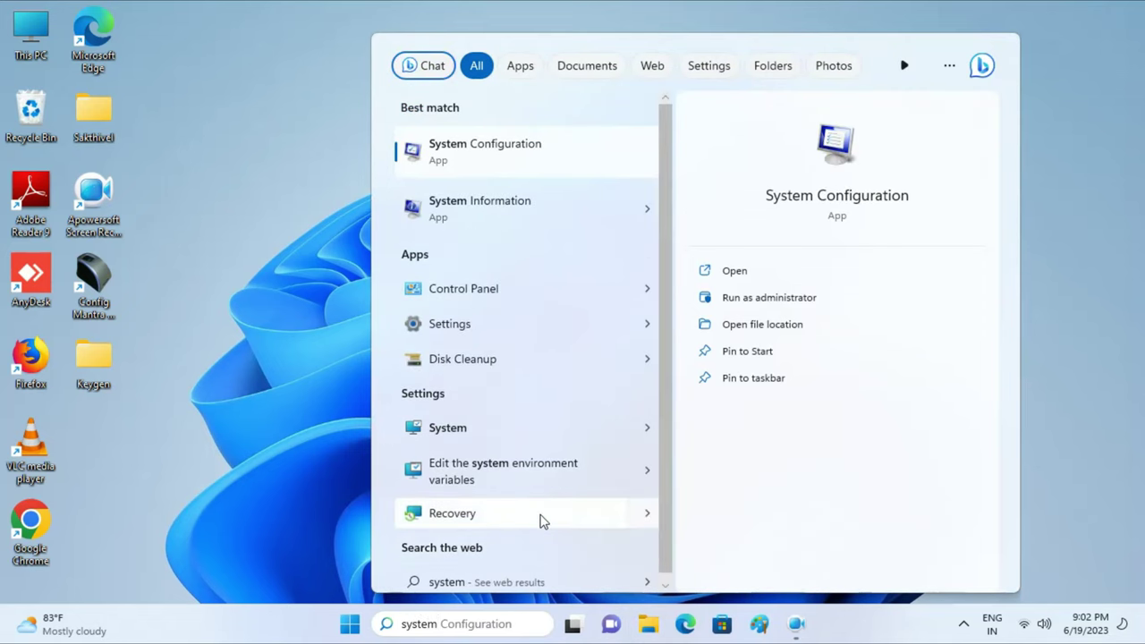
left_click(893, 197)
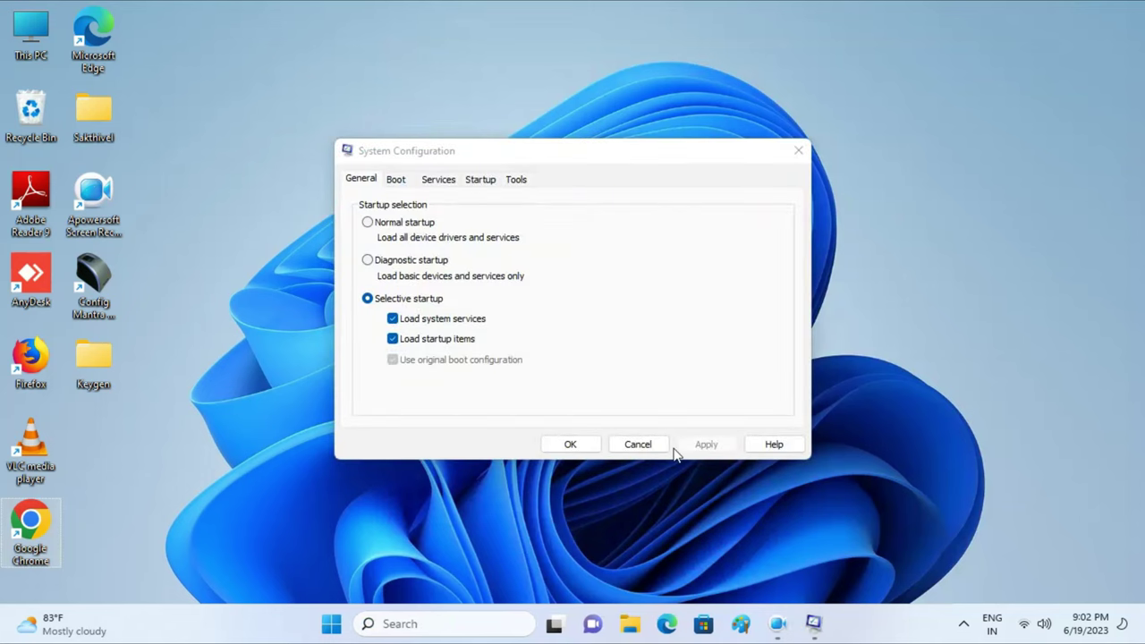
Confirm and close System Configuration, and open the Services app from a Windows search in a maximized window.
left_click(577, 446)
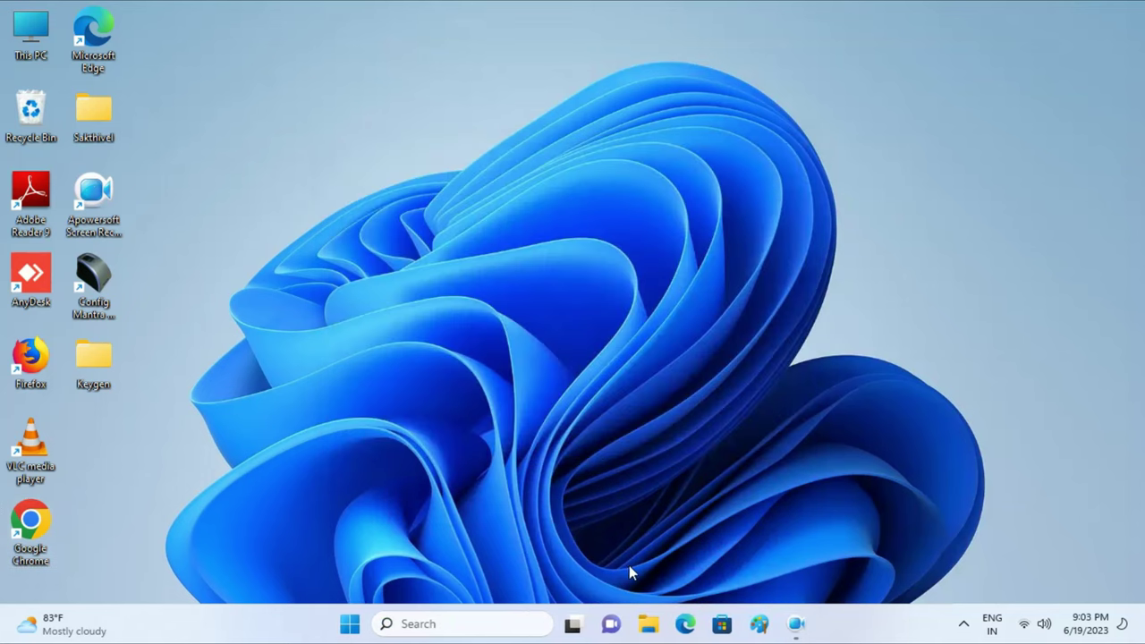
left_click(426, 624)
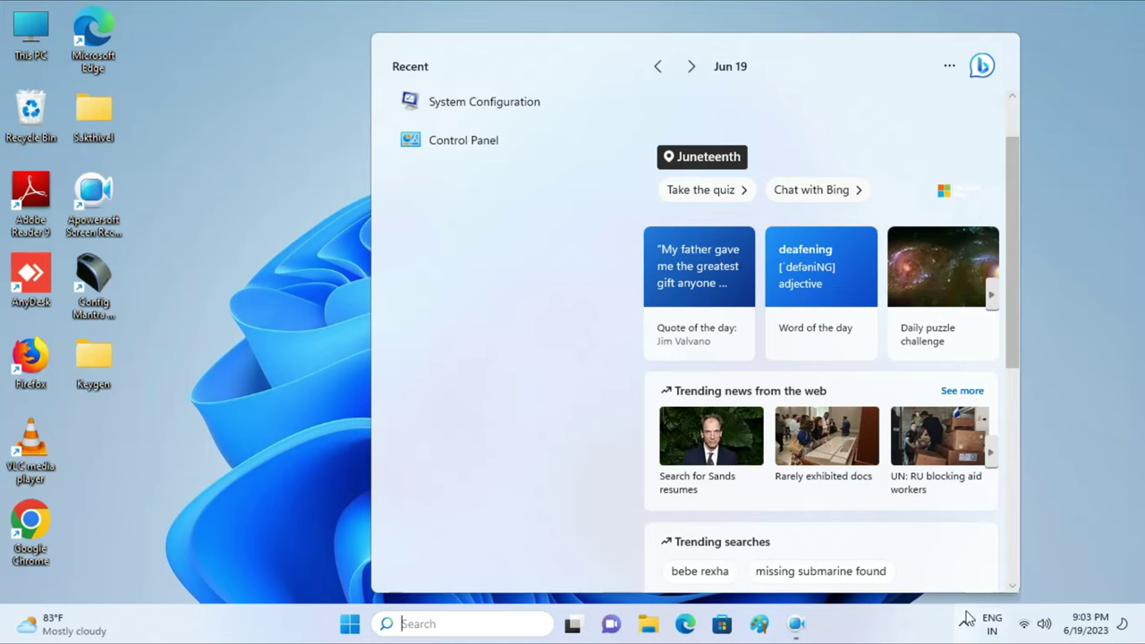
type("services")
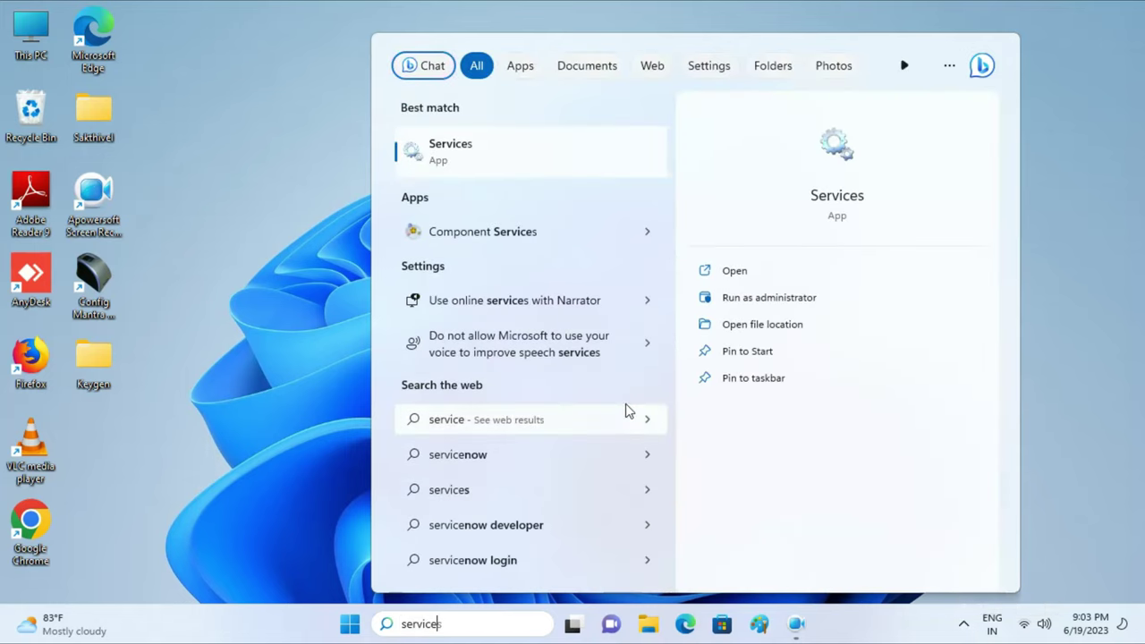
left_click(433, 139)
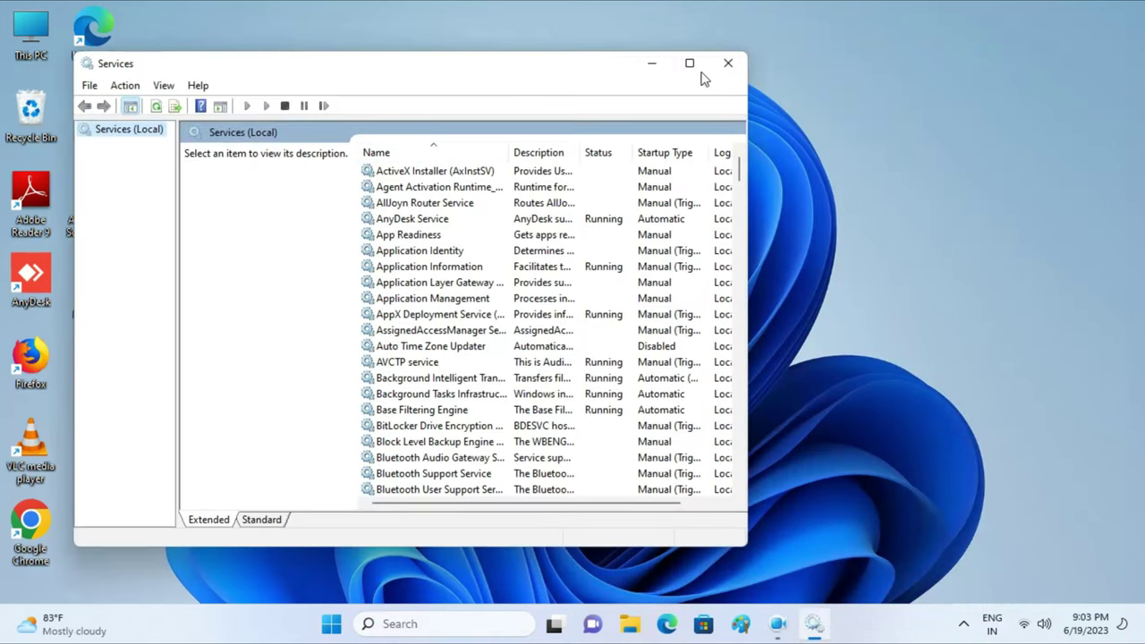
left_click(689, 63)
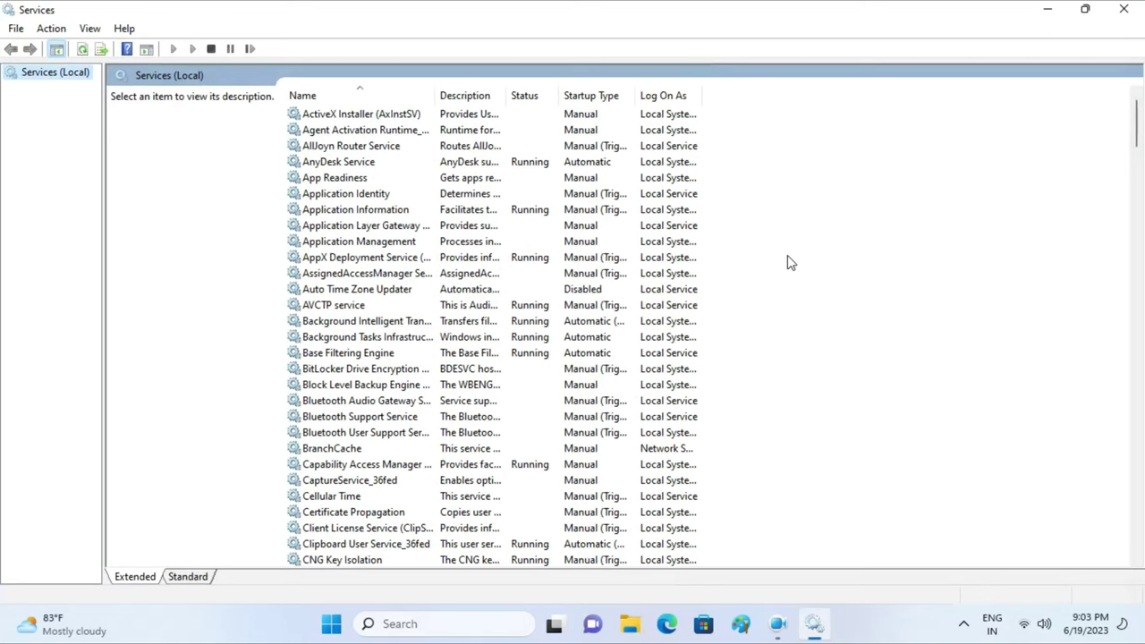
Find the Mantra AVDM service, stop and start it again from its properties, and confirm the dialog.
key("m")
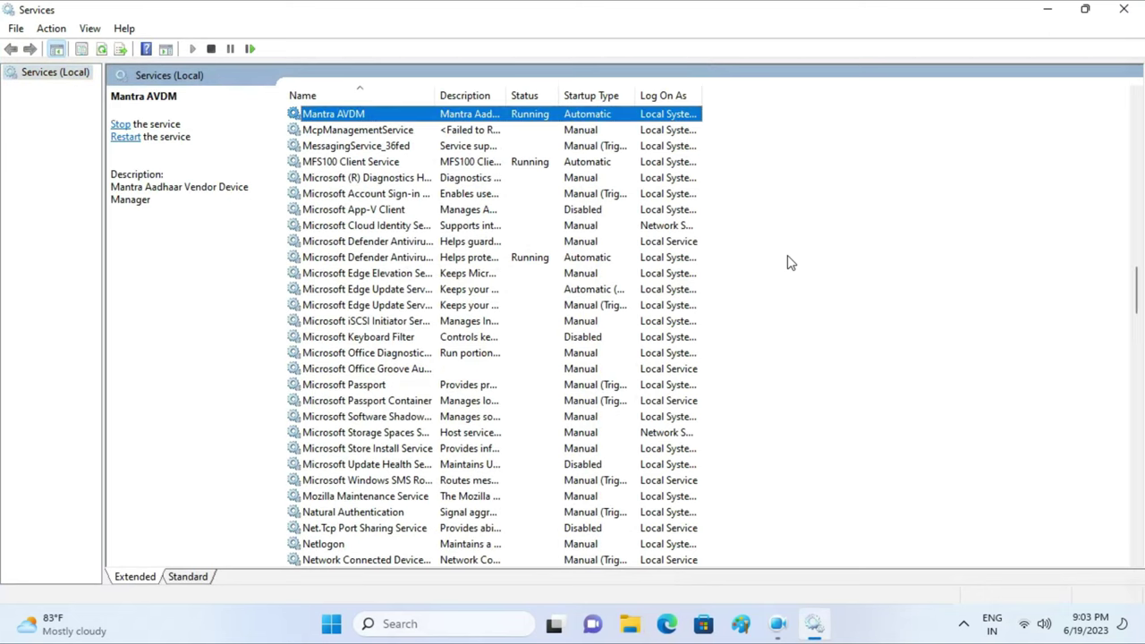
double_click(374, 119)
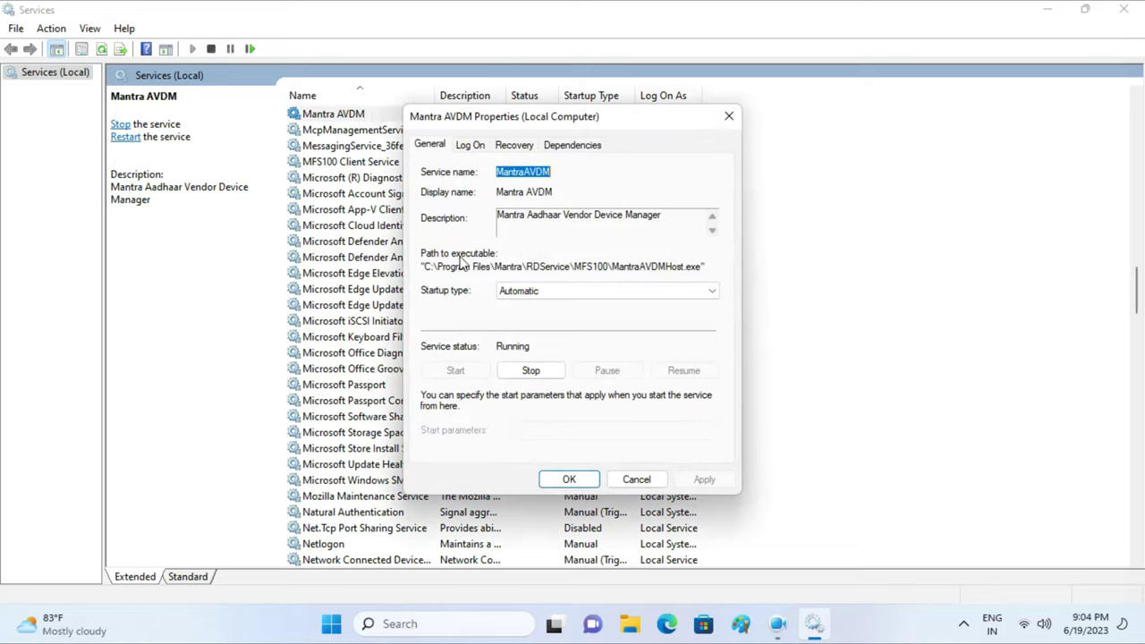
left_click(554, 372)
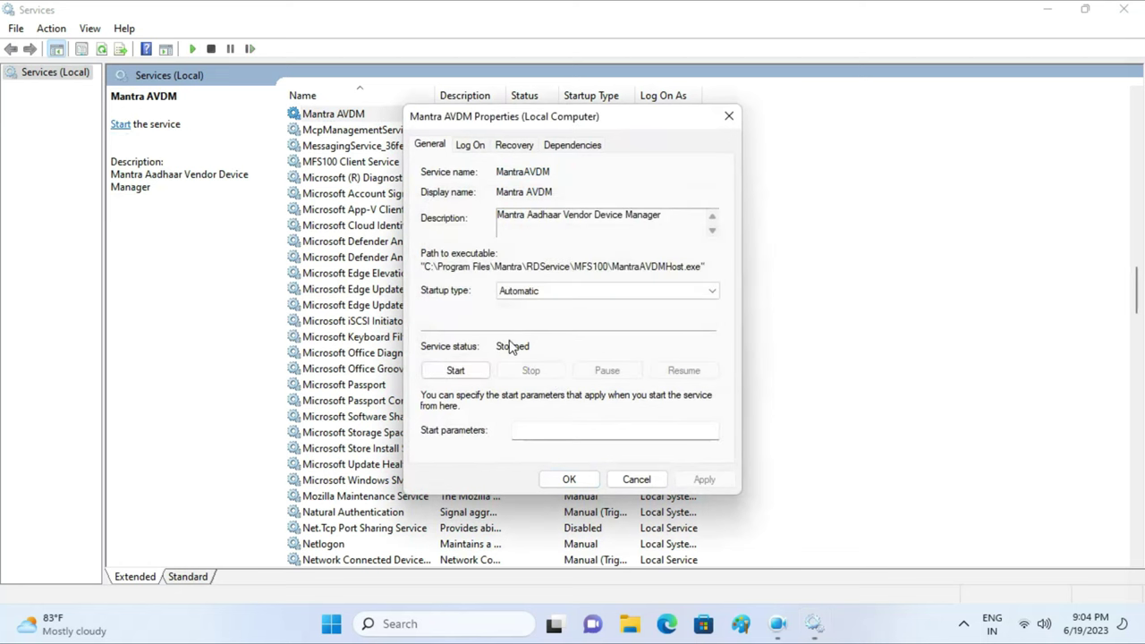
left_click(459, 374)
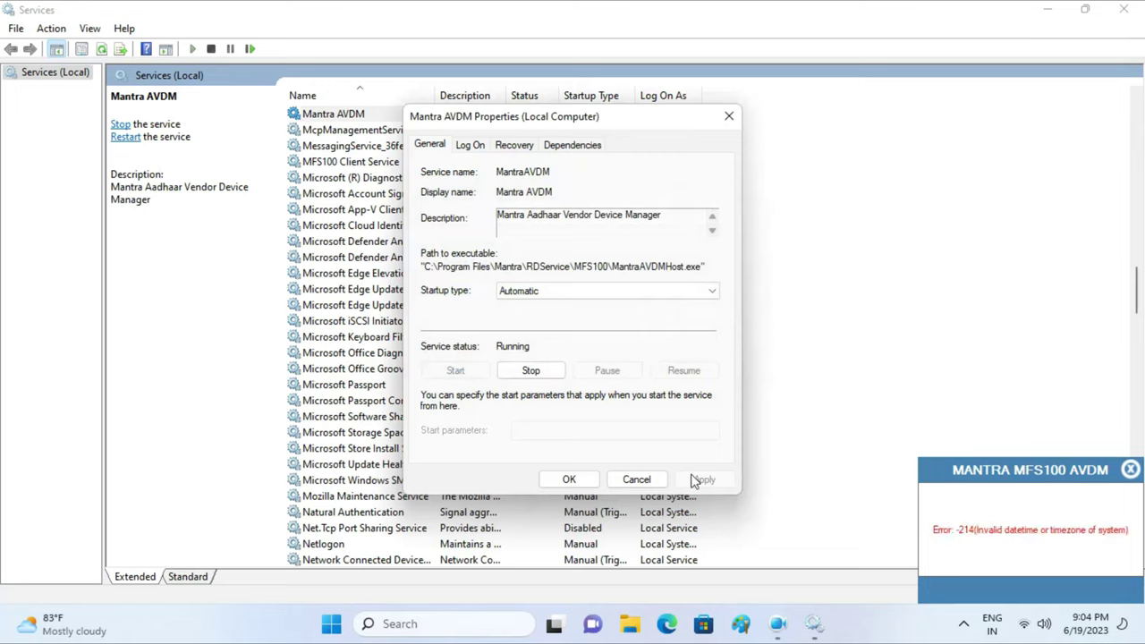
left_click(569, 481)
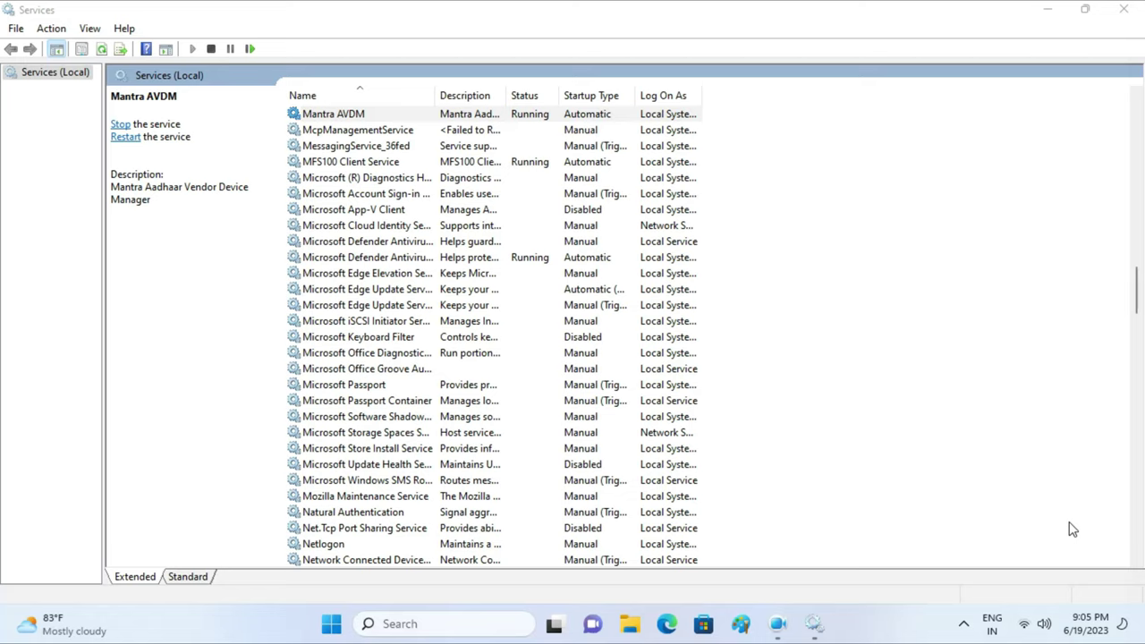
Stop and start the MFS100 Client Service from its properties, confirm the dialog, and close the Services window.
left_click(354, 166)
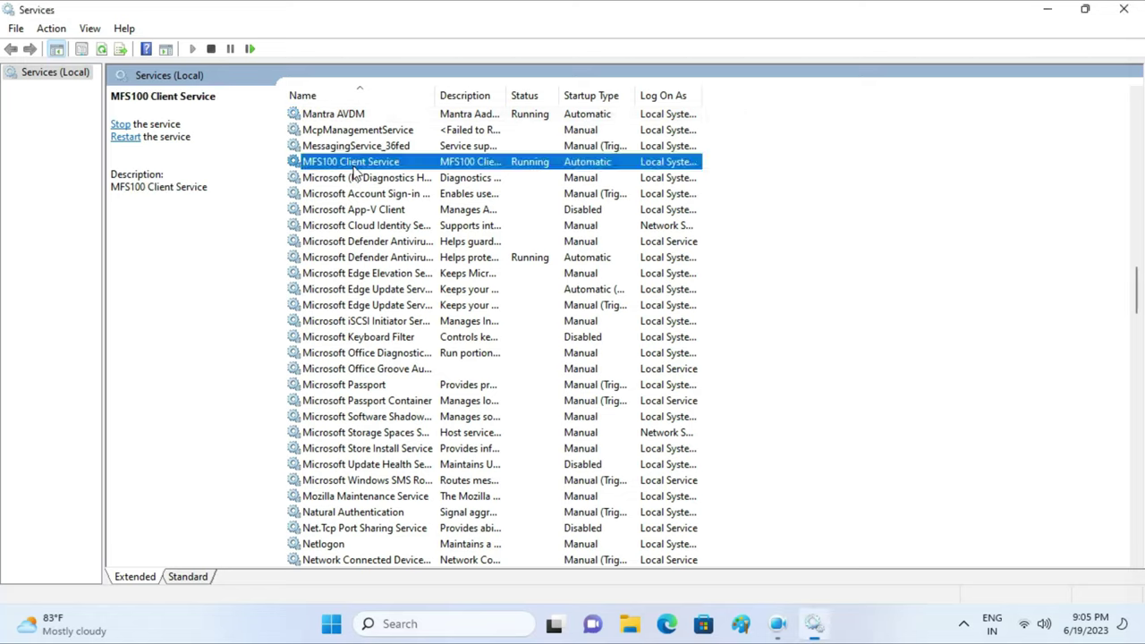
double_click(354, 167)
left_click(534, 370)
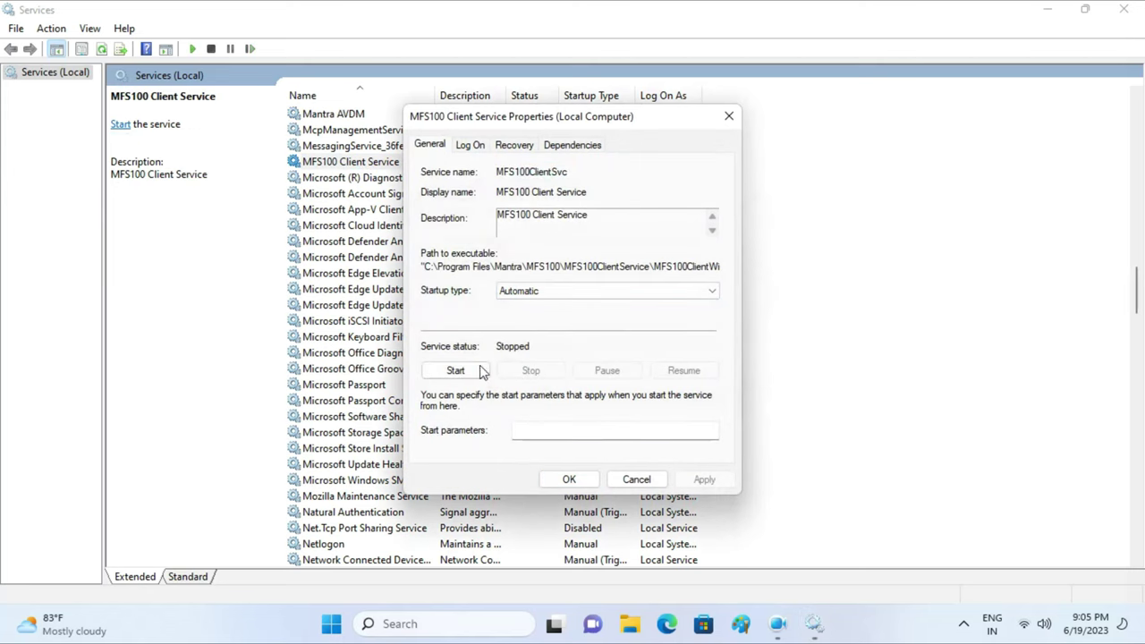
left_click(472, 370)
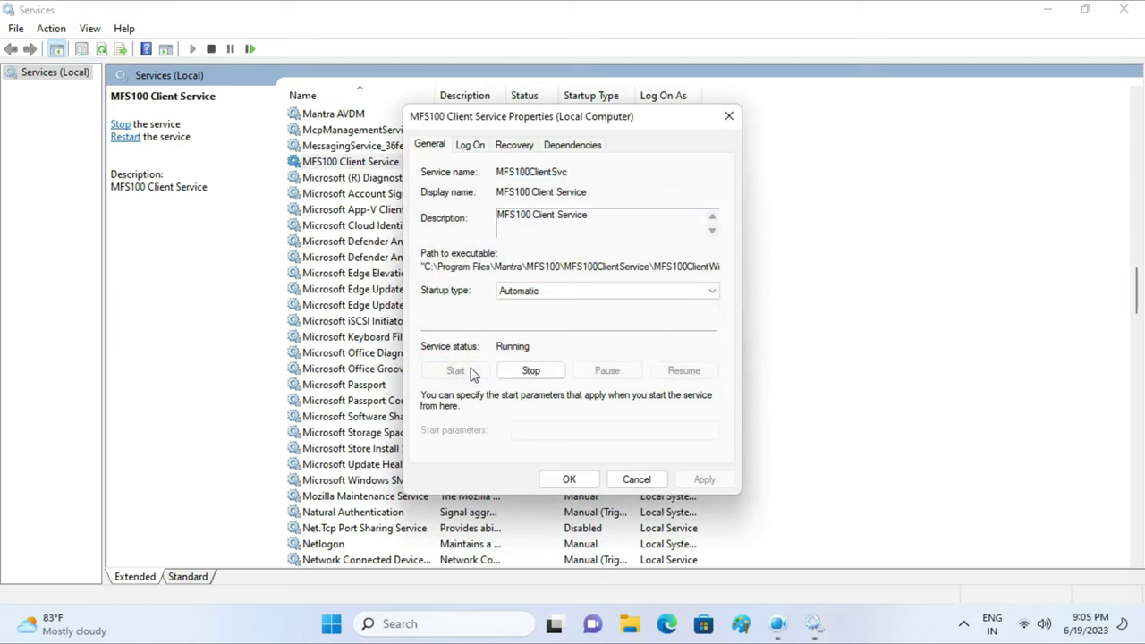
left_click(569, 479)
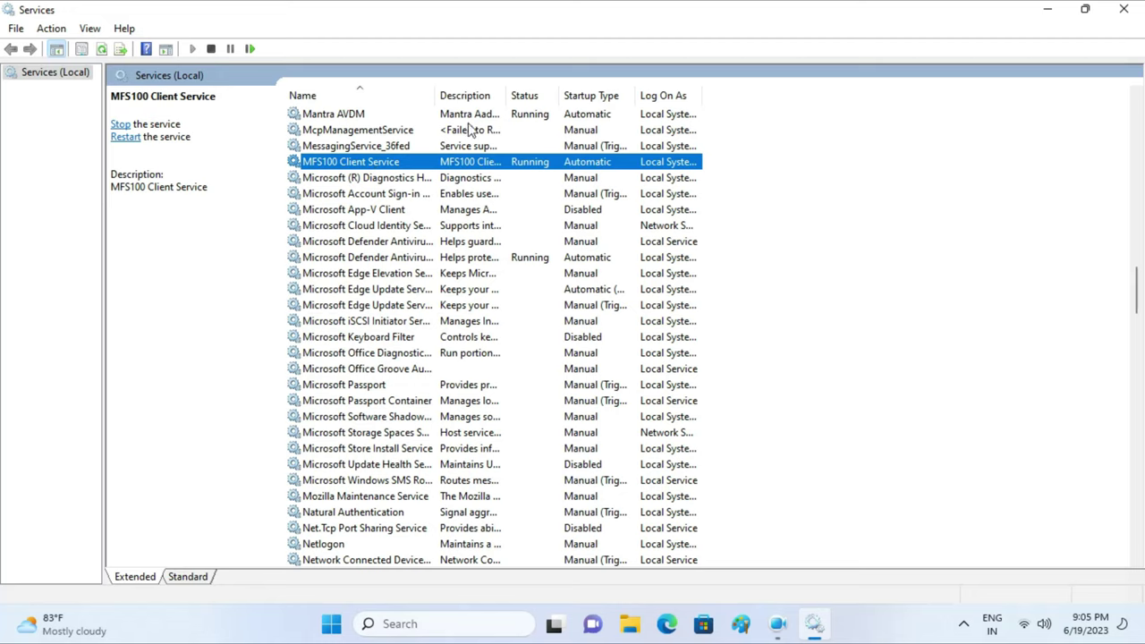
left_click(815, 160)
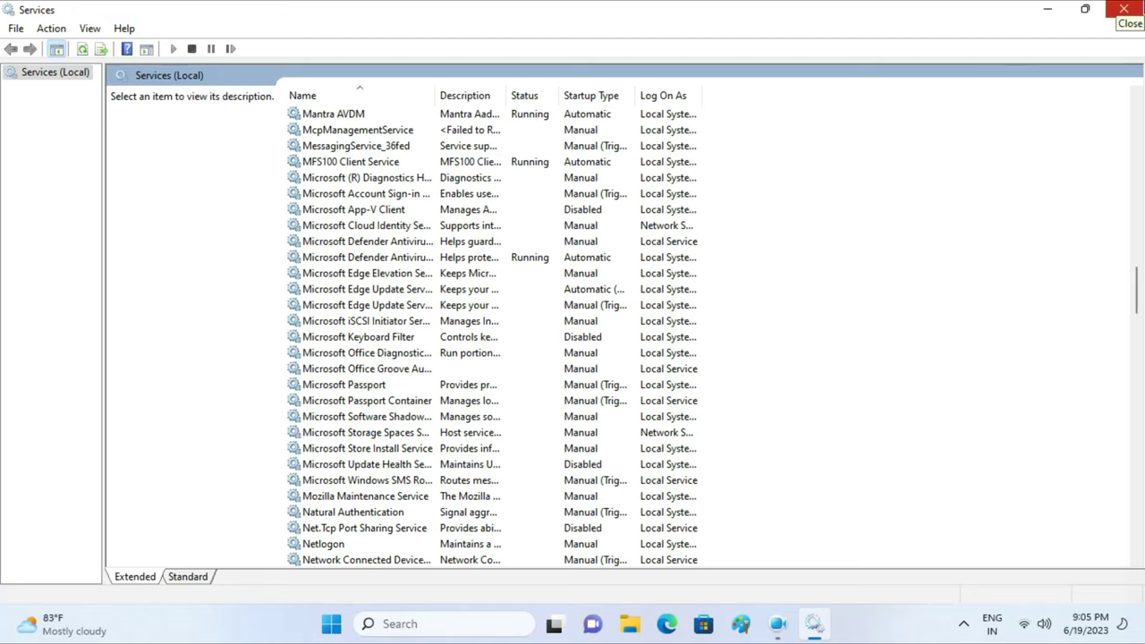
left_click(1124, 9)
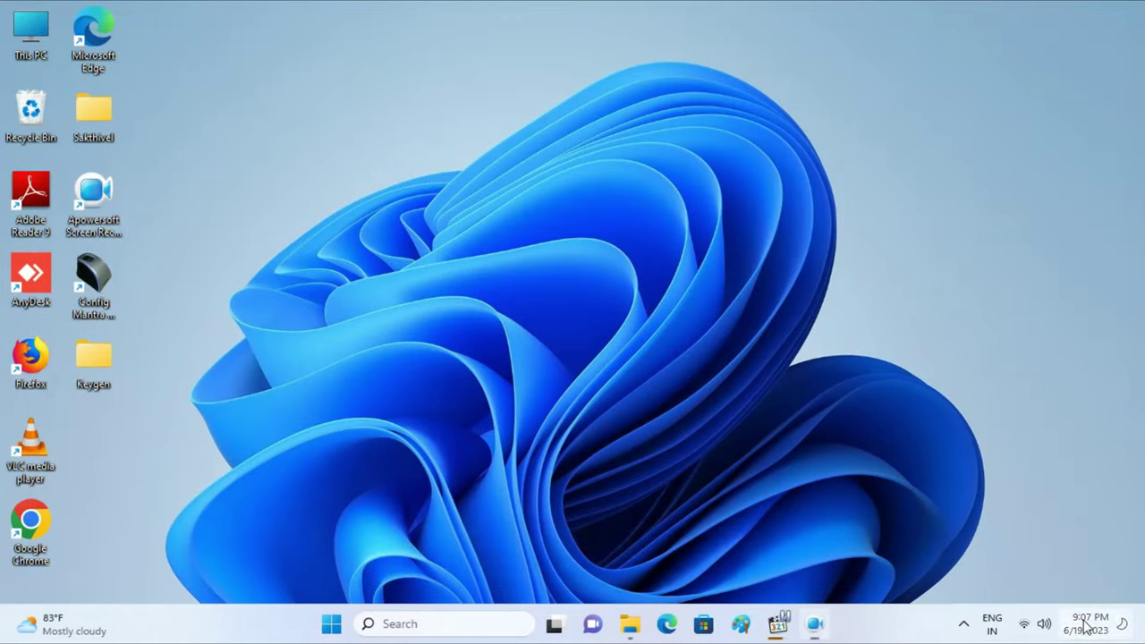
Expand the taskbar calendar to check the date, and open the Windows date and time settings.
left_click(1085, 623)
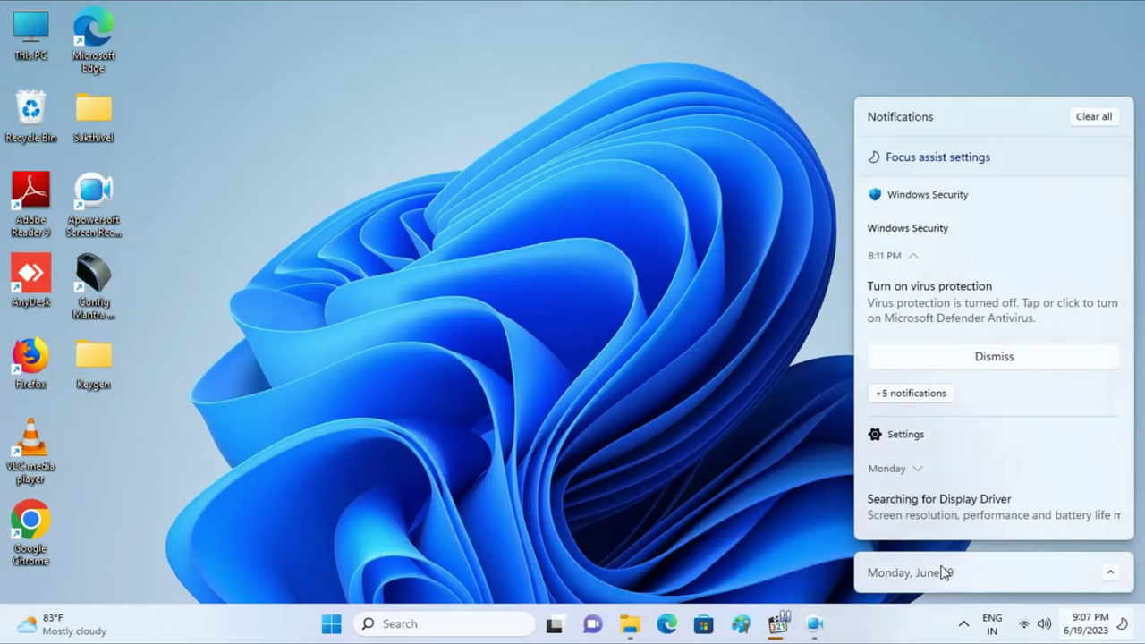
left_click(1112, 575)
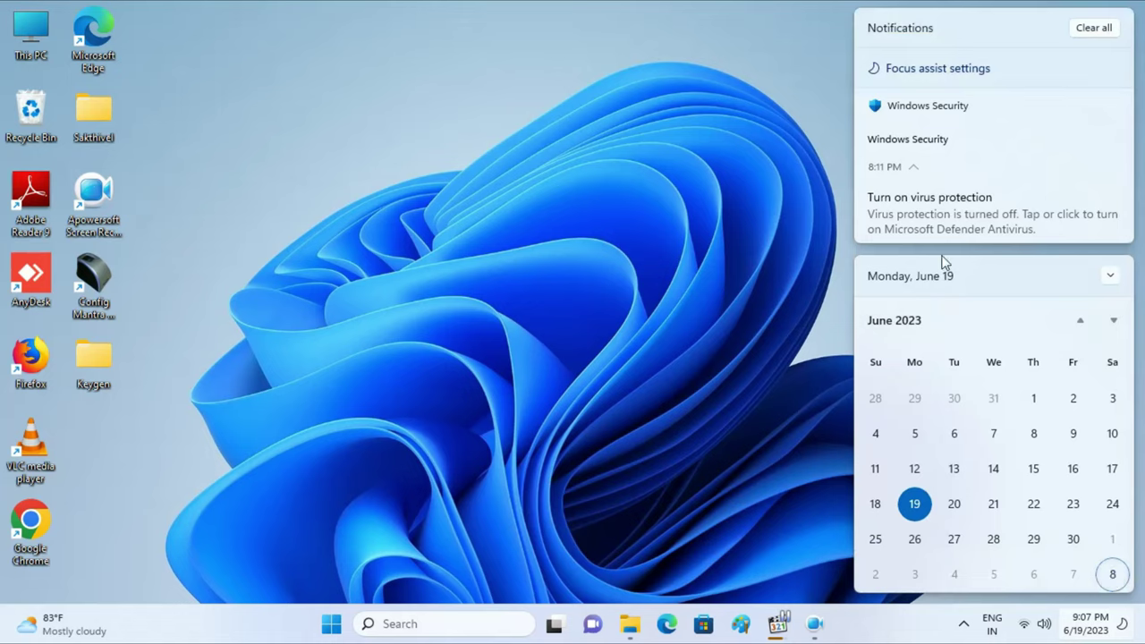
right_click(1082, 625)
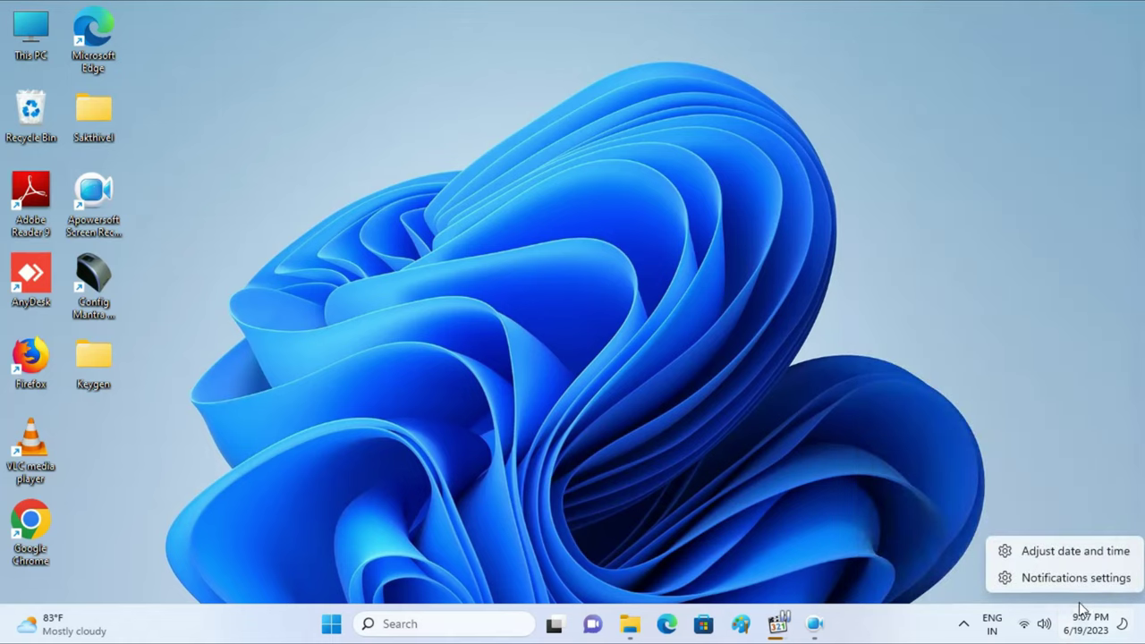
left_click(1080, 550)
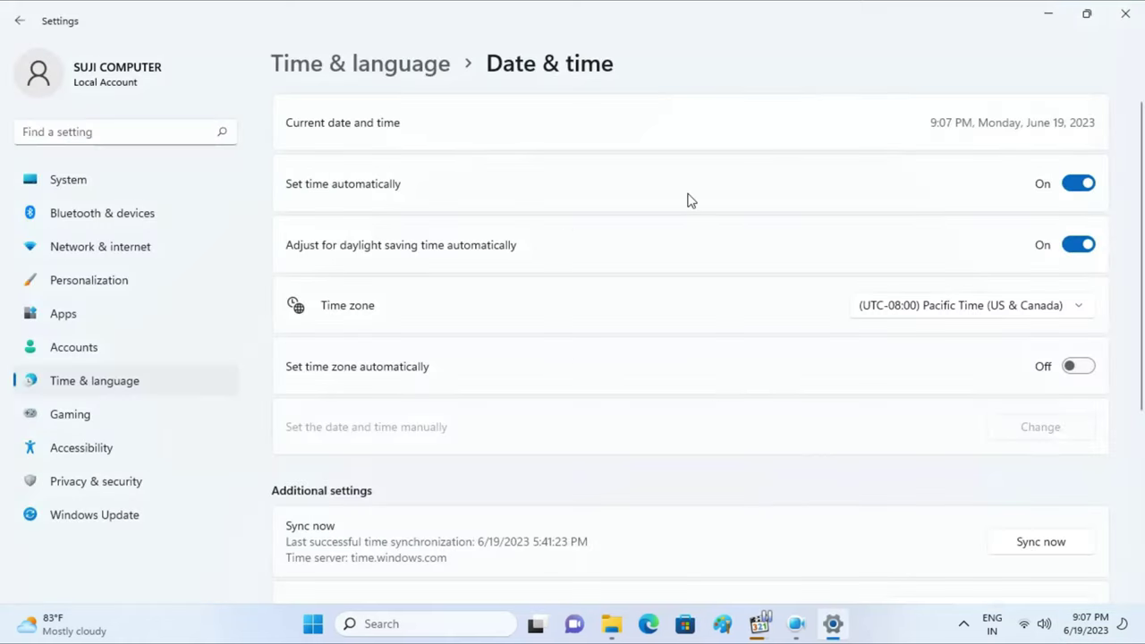
Turn off automatic daylight saving adjustment and set the time zone to (UTC+05:30) Chennai, Kolkata, Mumbai.
left_click(1080, 249)
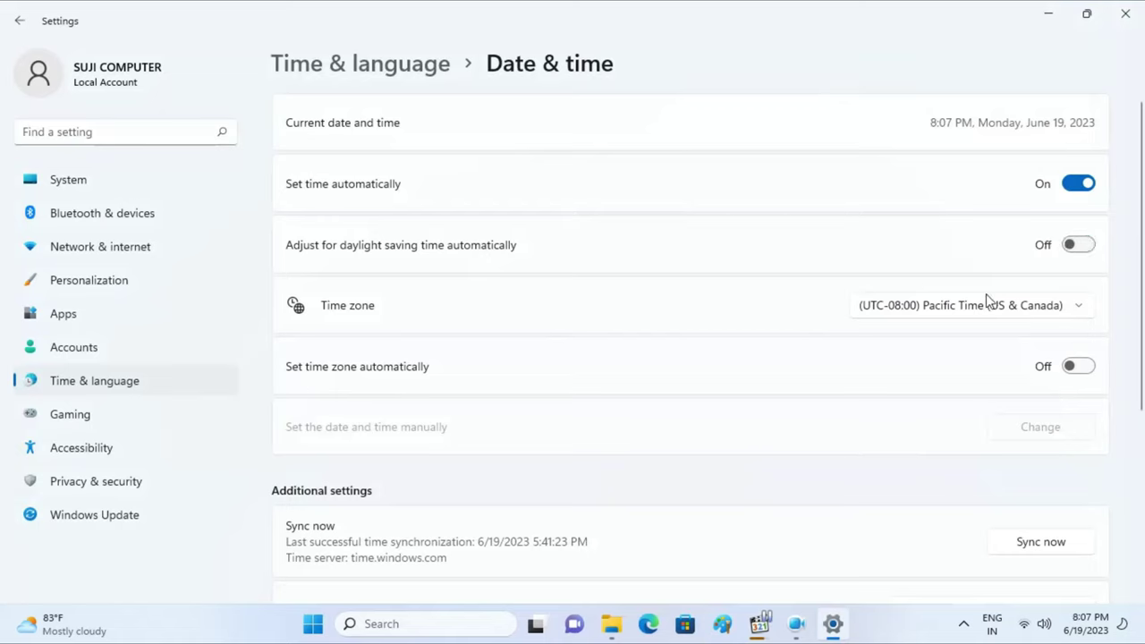
left_click(975, 308)
scroll(955, 286, "down", 4)
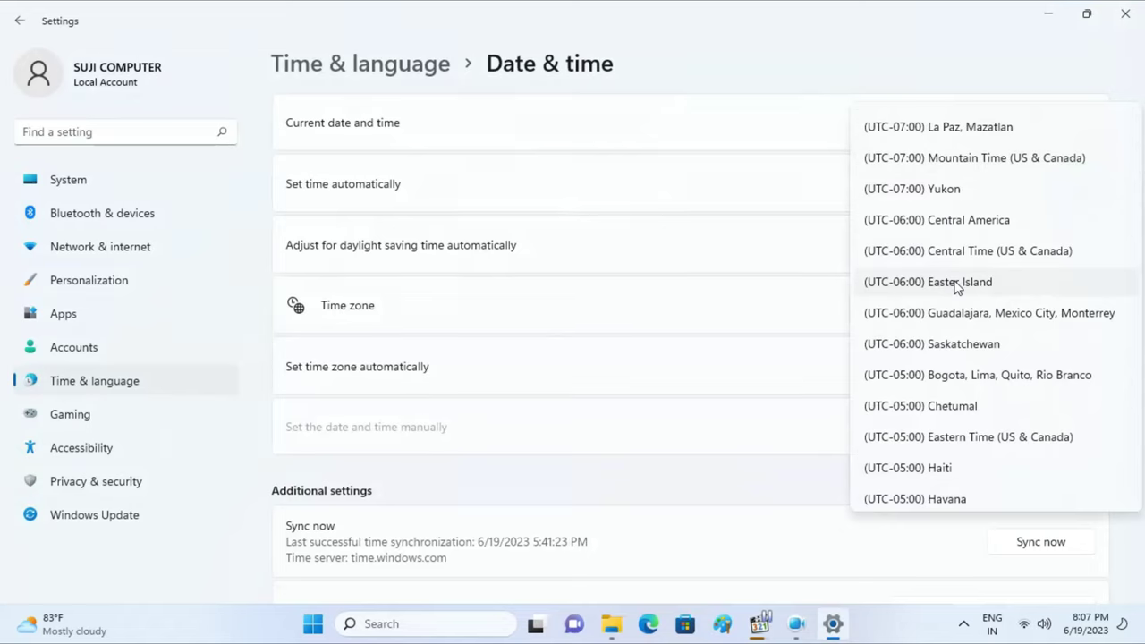
scroll(955, 286, "down", 7)
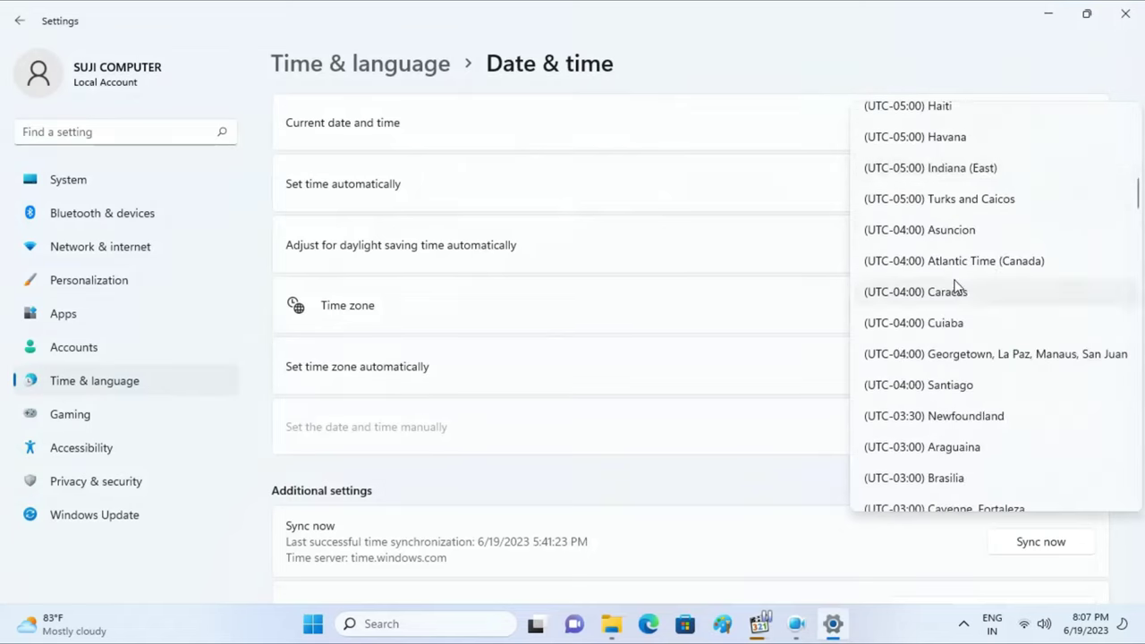
scroll(956, 287, "down", 8)
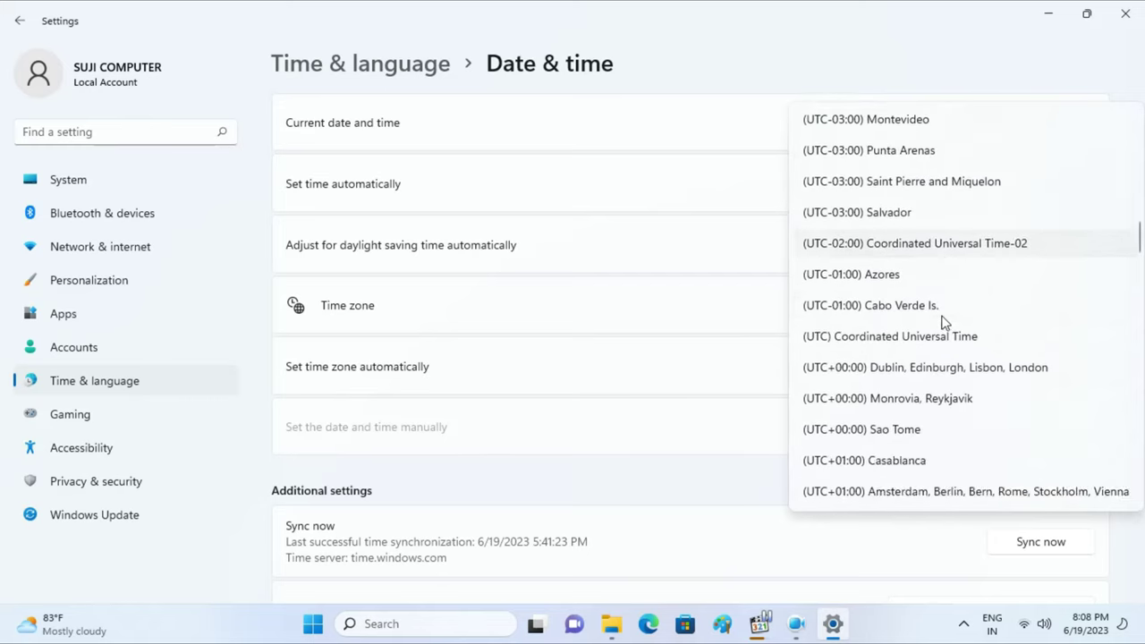
scroll(945, 322, "down", 16)
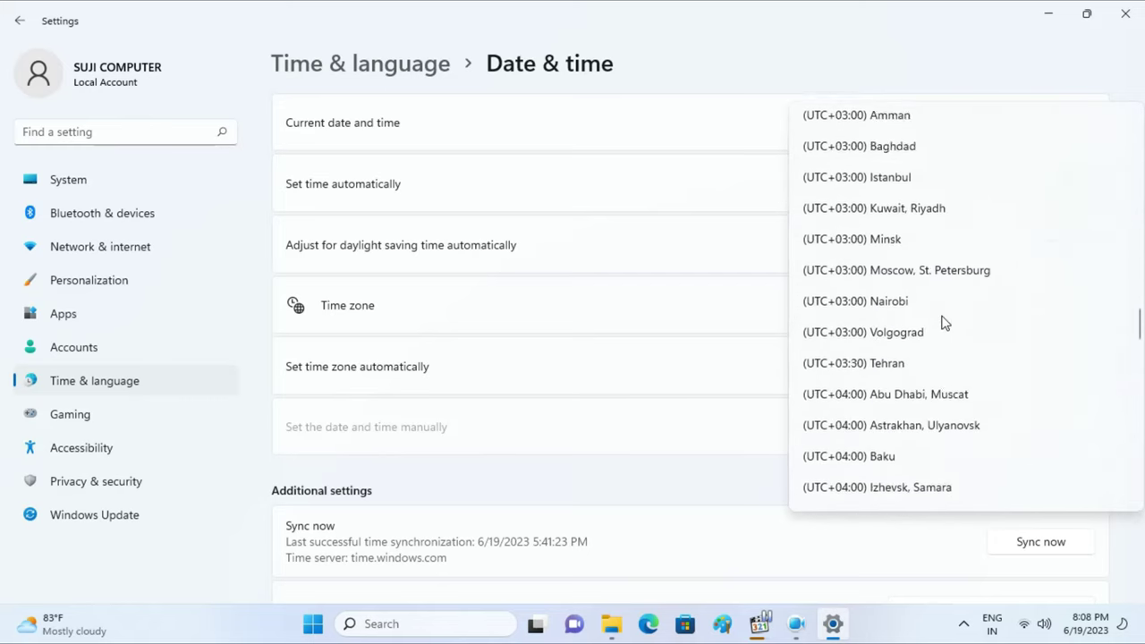
scroll(945, 322, "down", 3)
left_click(959, 381)
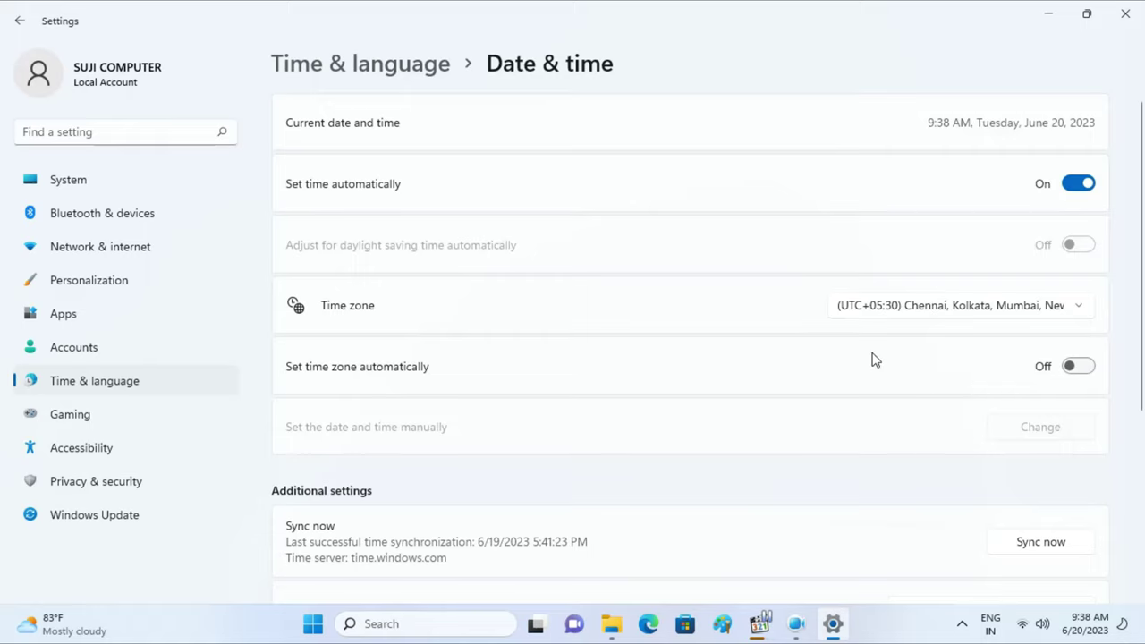
Review the remaining date and time options, turn on setting the time zone automatically, and close Settings.
scroll(1009, 360, "down", 3)
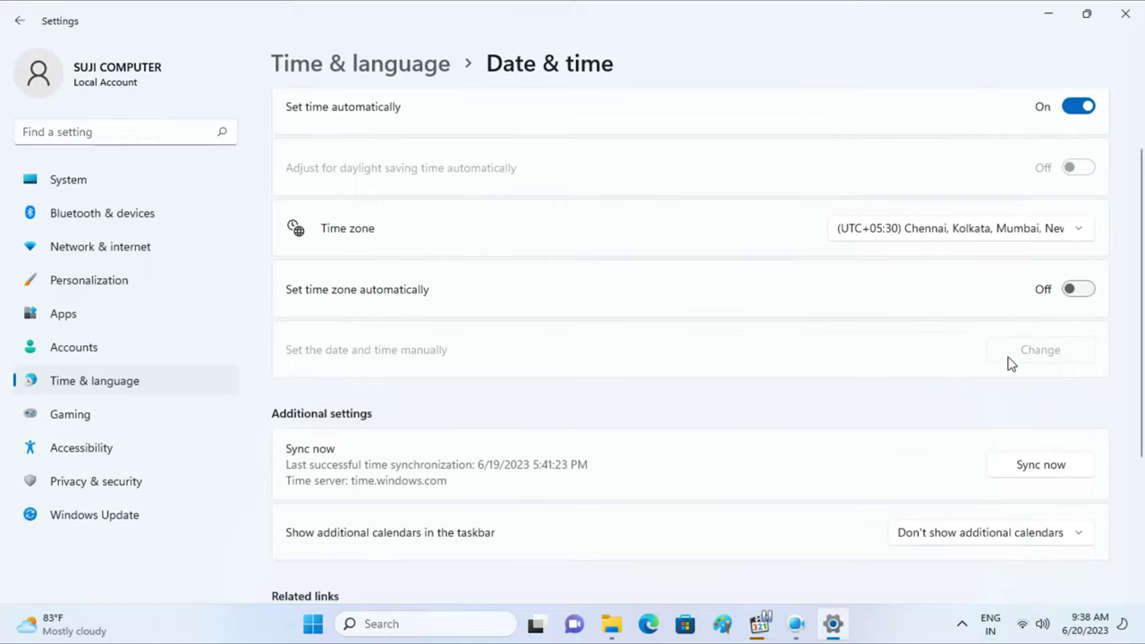
scroll(1009, 360, "down", 1)
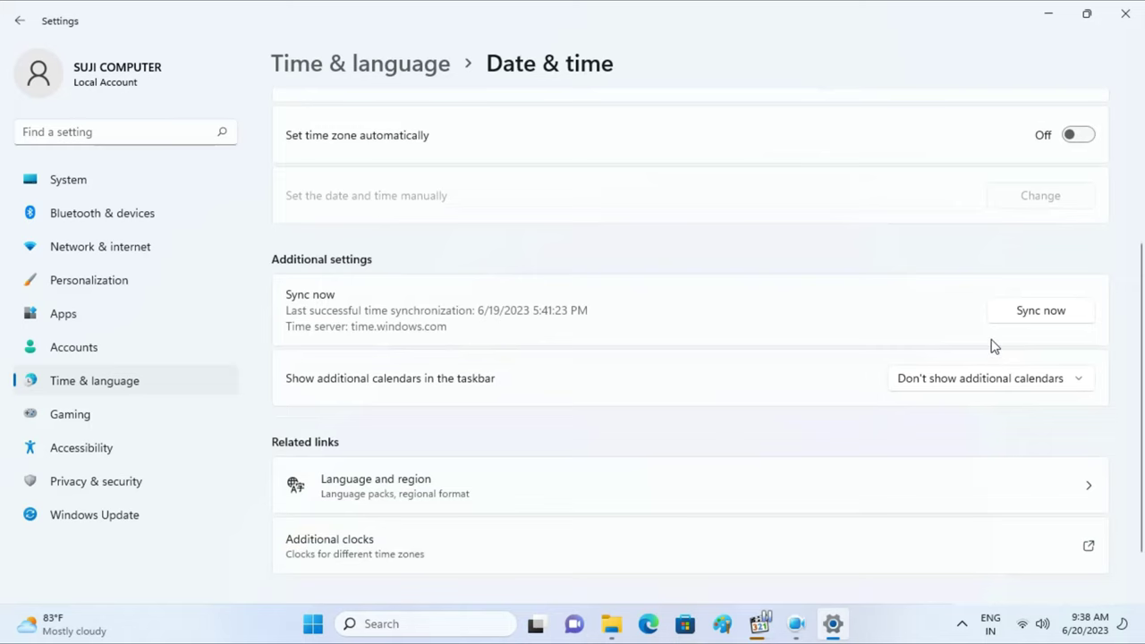
scroll(984, 336, "up", 3)
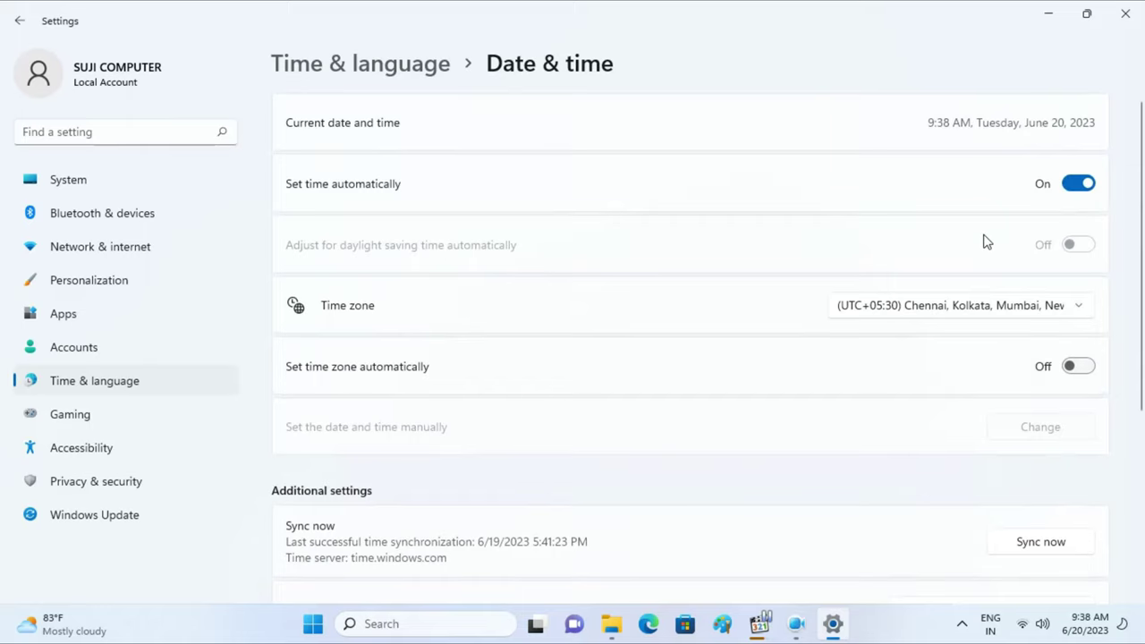
left_click(1078, 372)
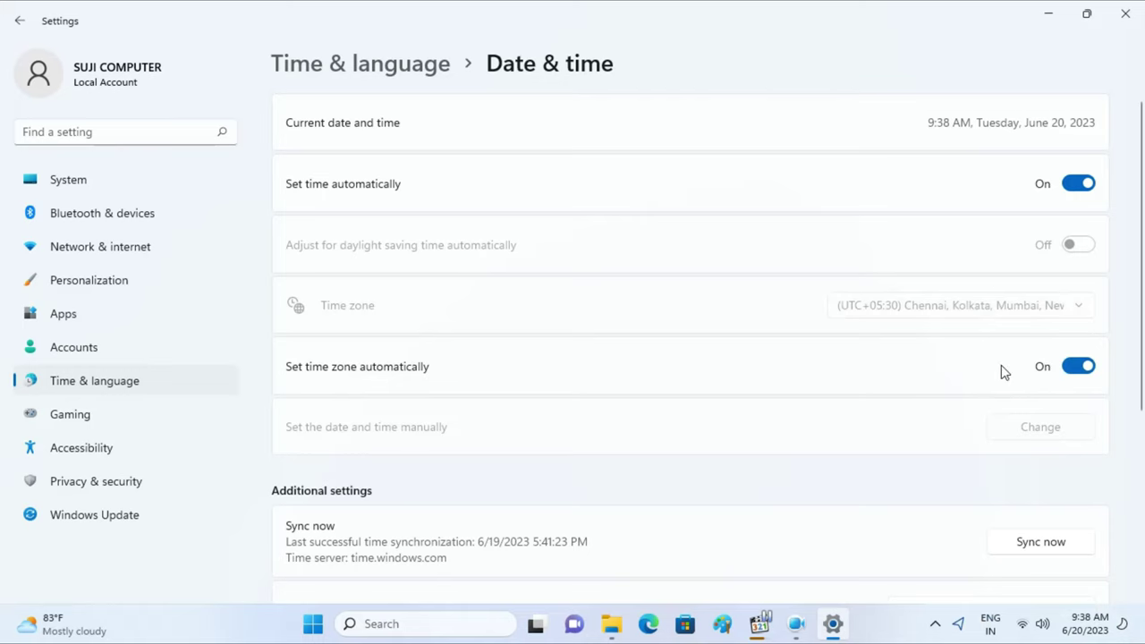
scroll(838, 403, "down", 3)
scroll(838, 406, "up", 3)
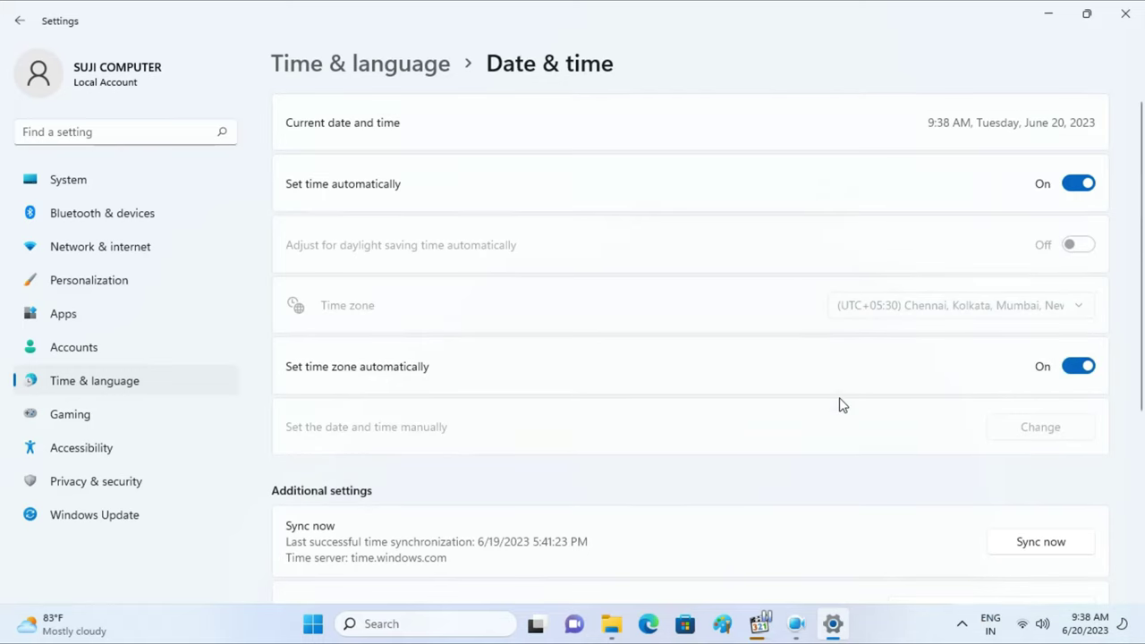
left_click(1132, 9)
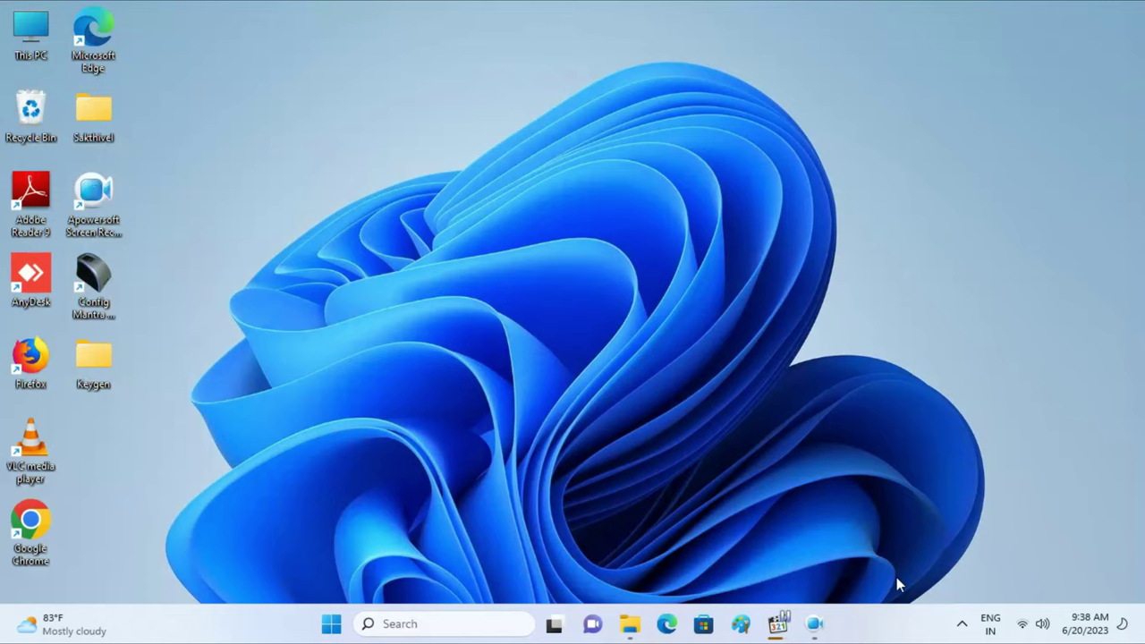
Restart the computer to apply the date, time and service changes.
left_click(338, 623)
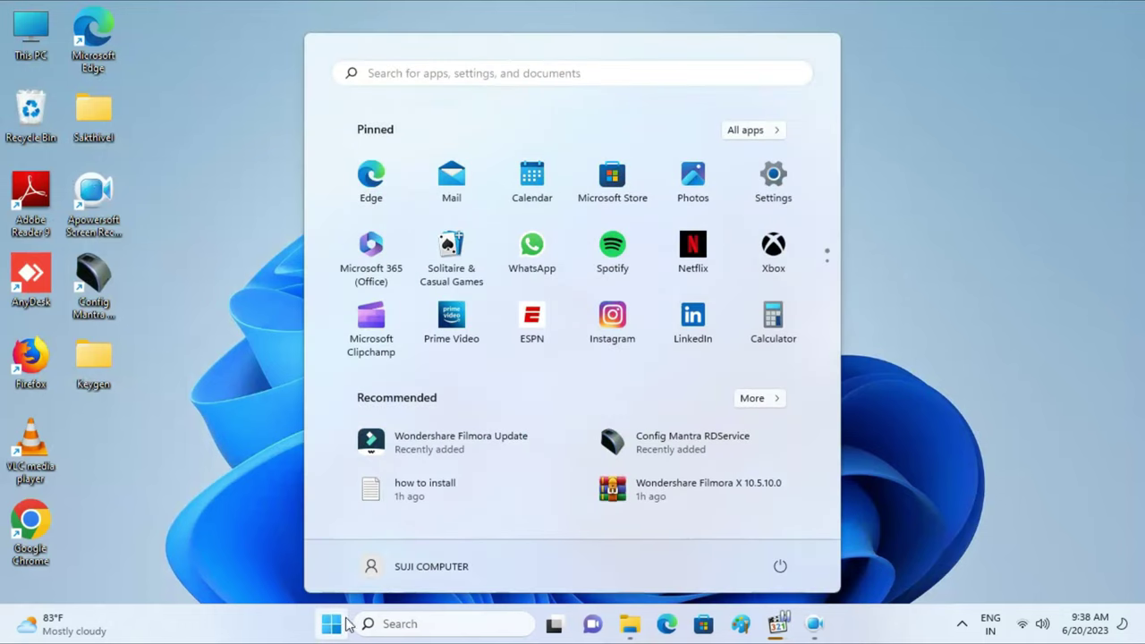
left_click(781, 569)
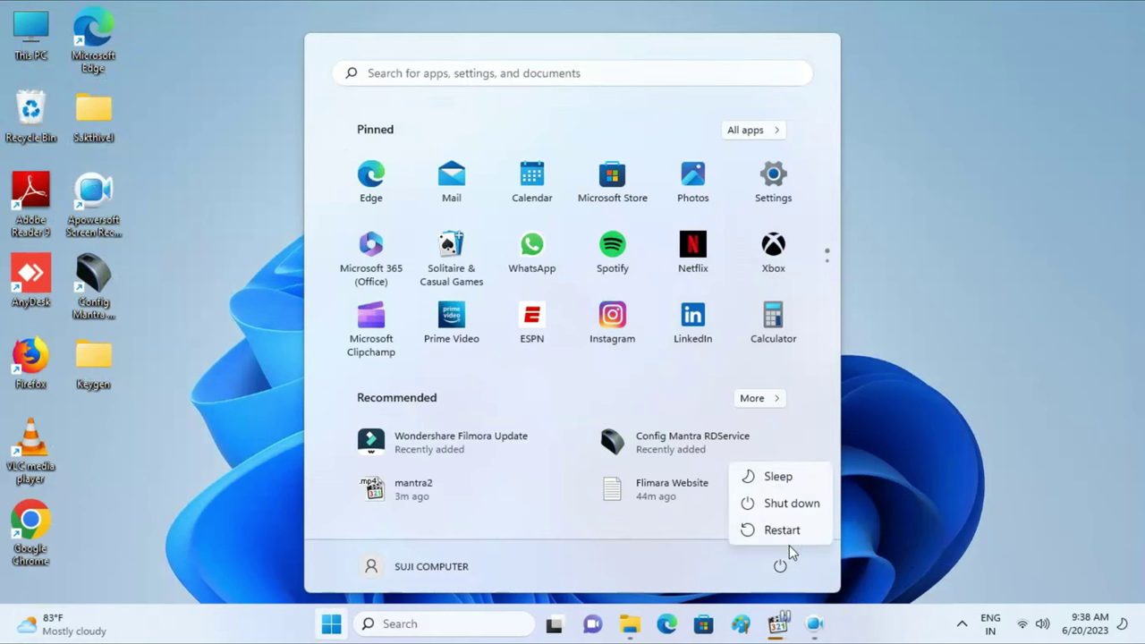
left_click(811, 531)
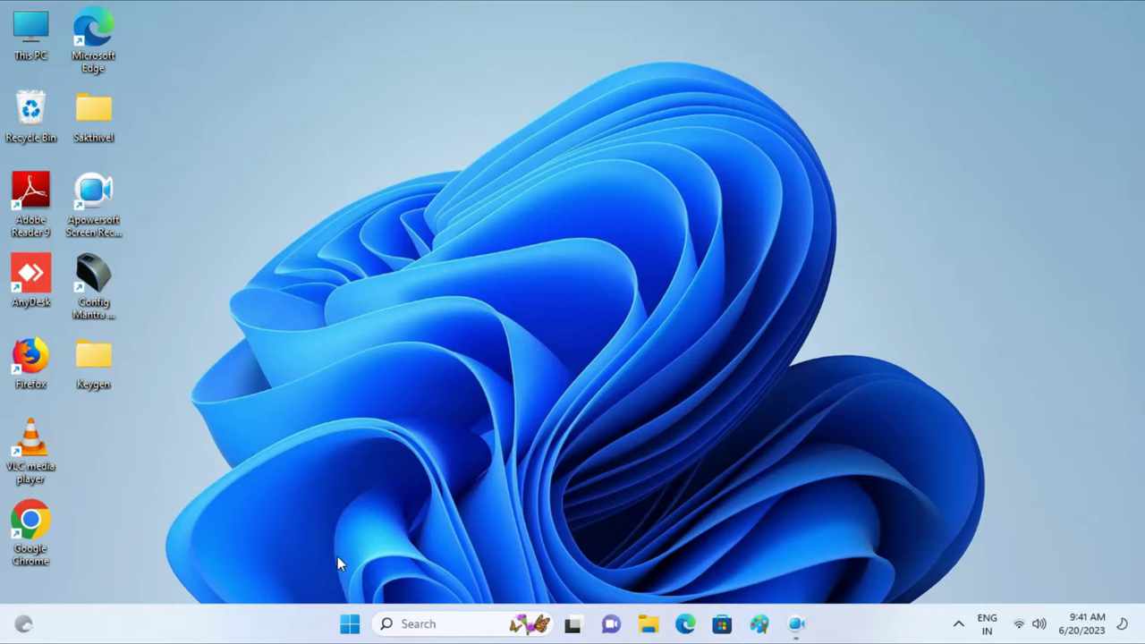
Open Microsoft Edge, decline setting it as the default browser, and get ready to enter a search.
left_click(686, 626)
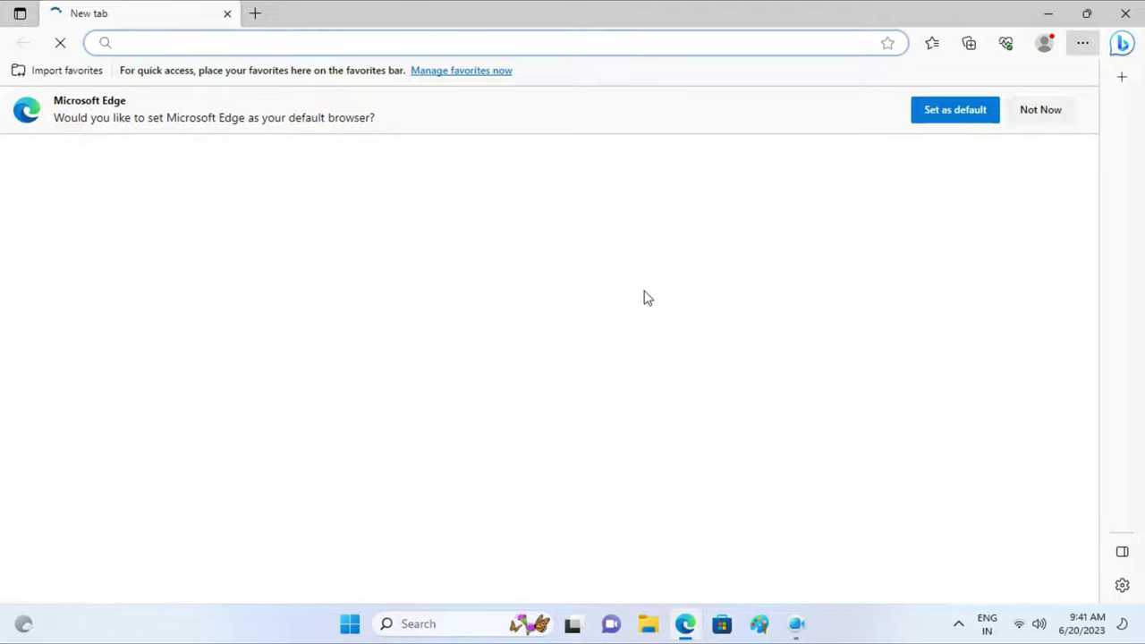
left_click(1041, 111)
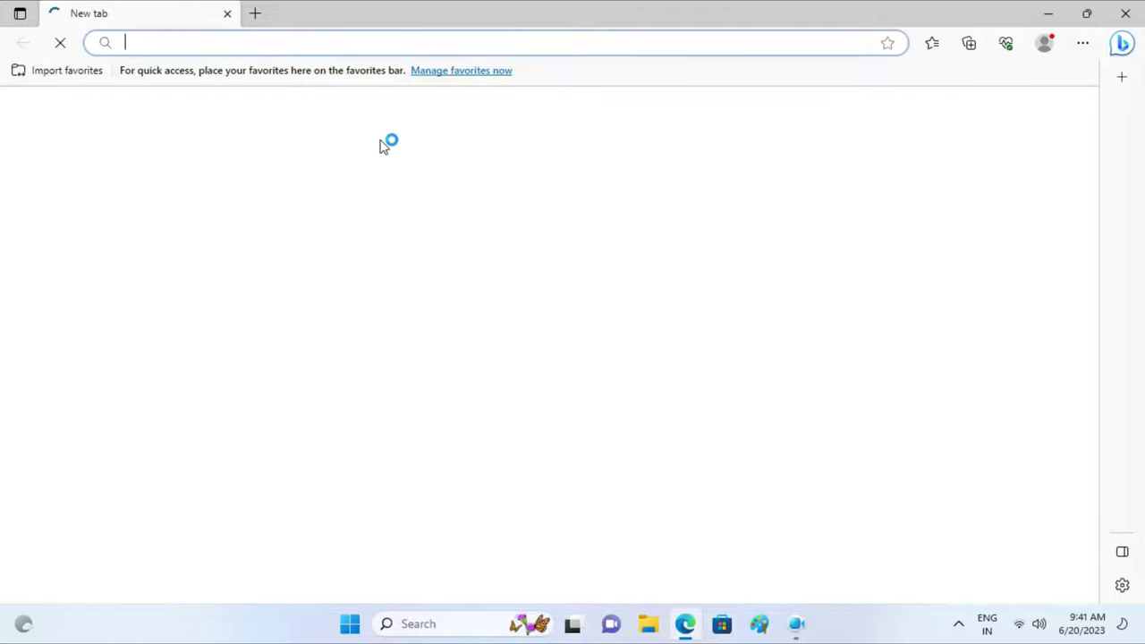
left_click(189, 46)
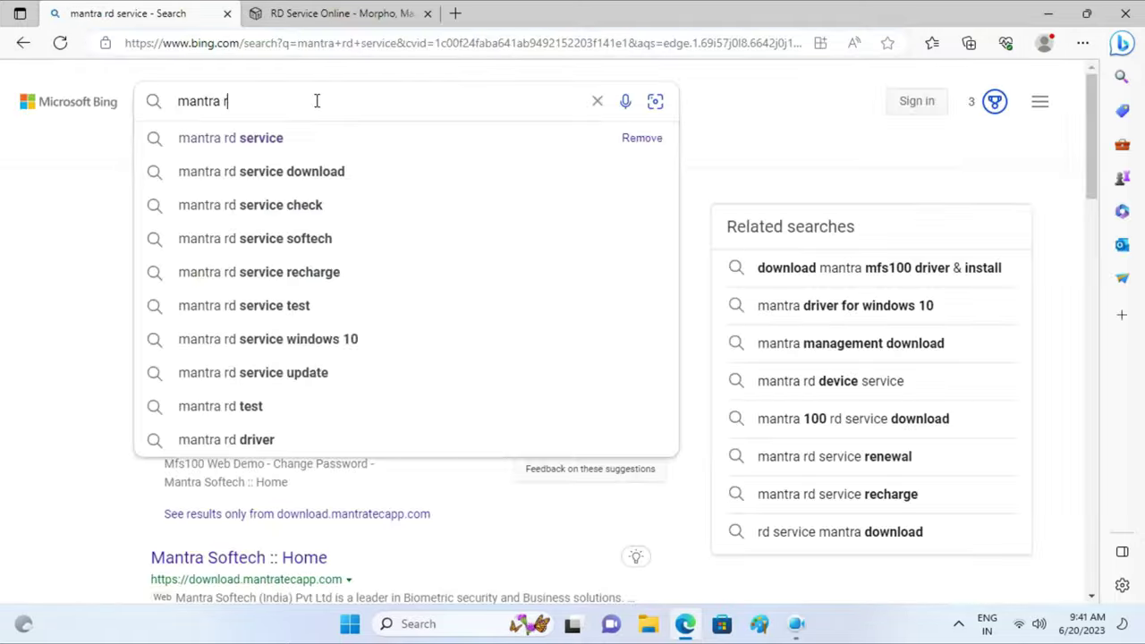
Search Bing for "mantra device check online".
key("BackSpace")
key("BackSpace")
type("de")
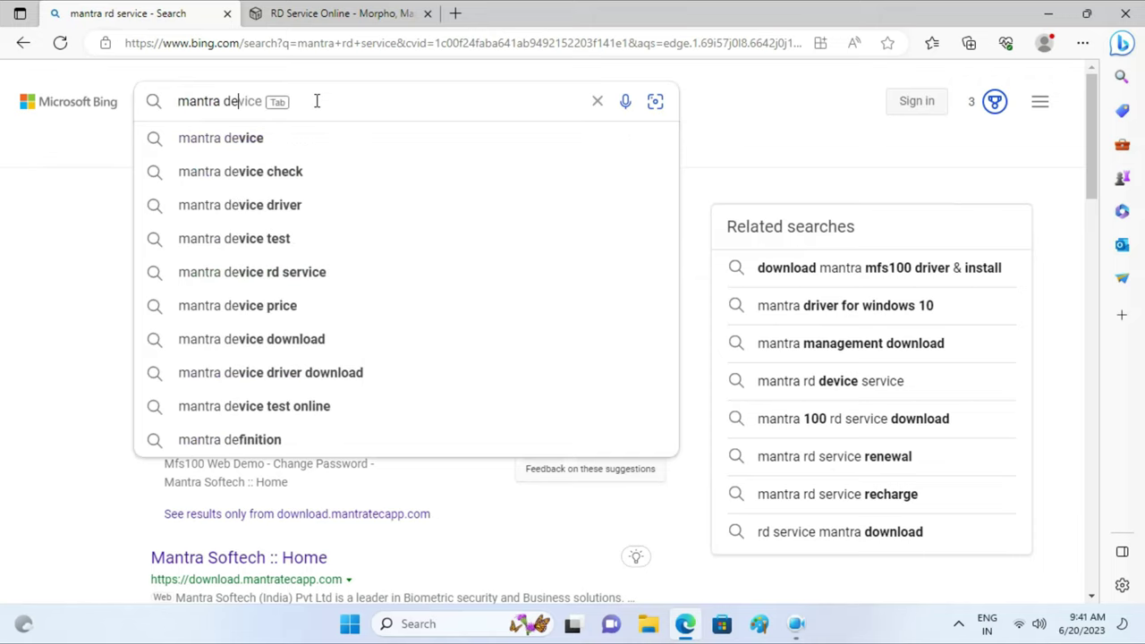
type("vice c")
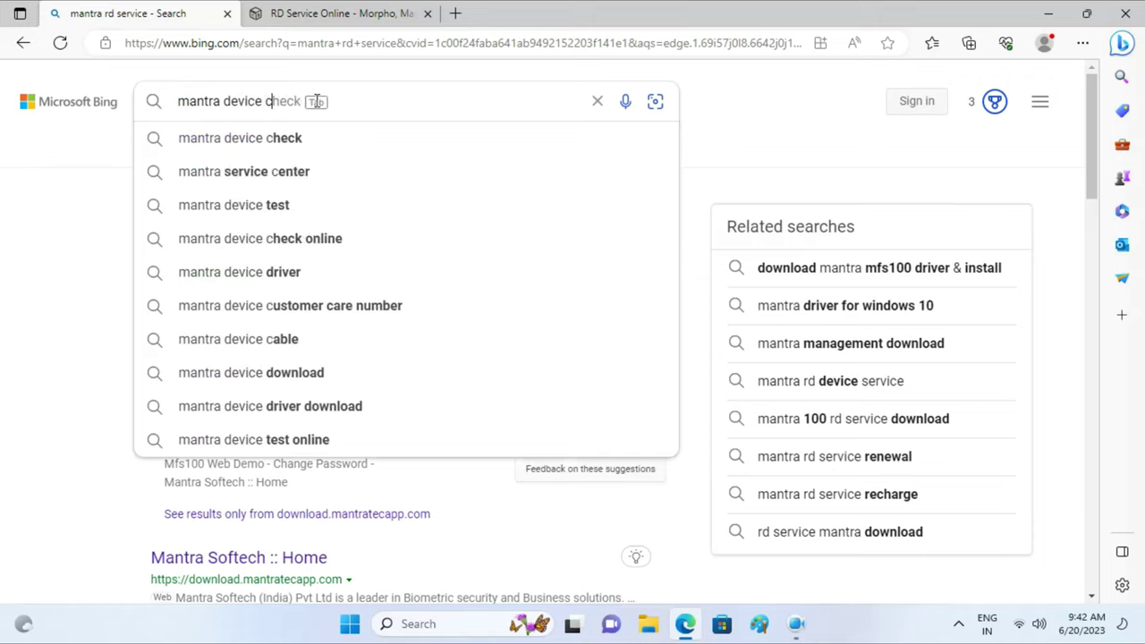
type("hck")
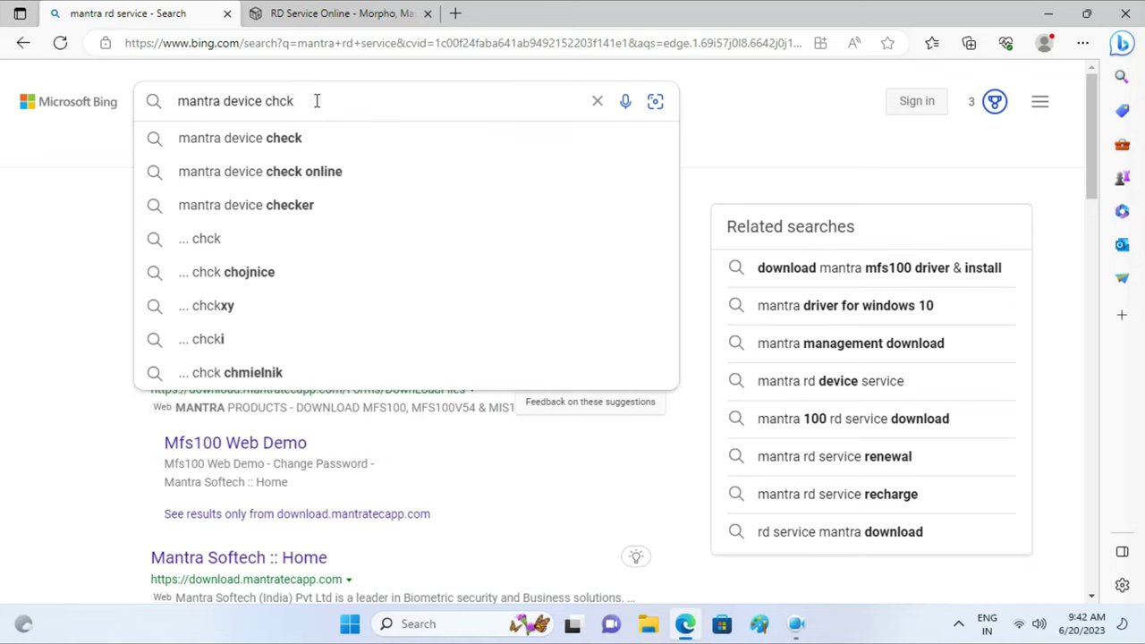
left_click(286, 179)
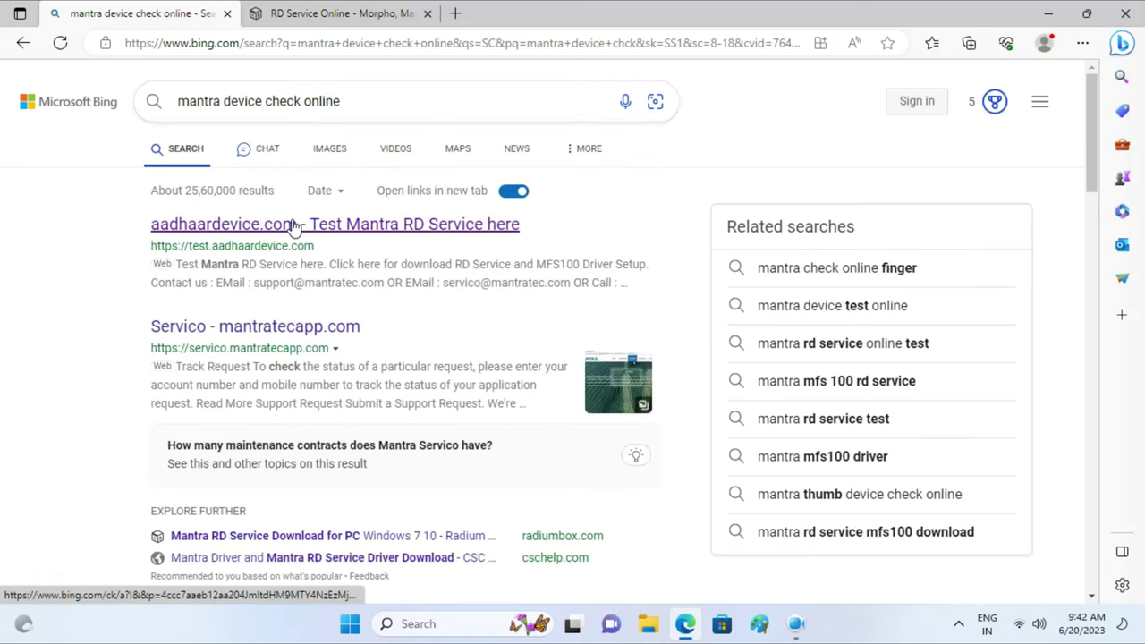
Open the Test Mantra RD Service page at test.aadhaardevice.com from the results and start the fingerprint test.
left_click(295, 227)
left_click(627, 14)
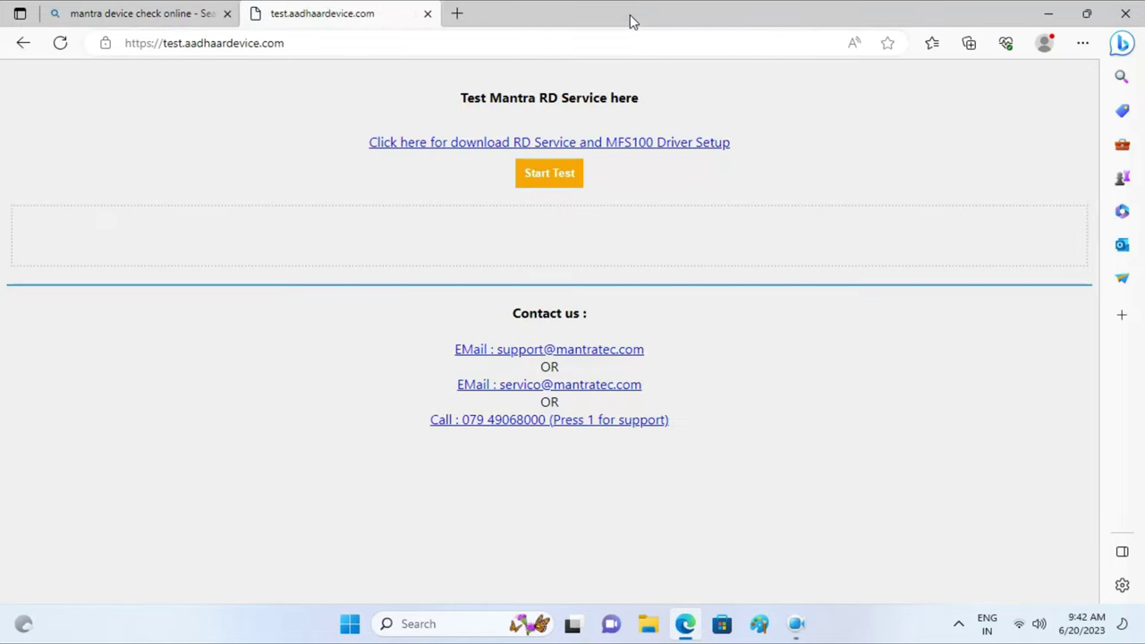
left_click(549, 174)
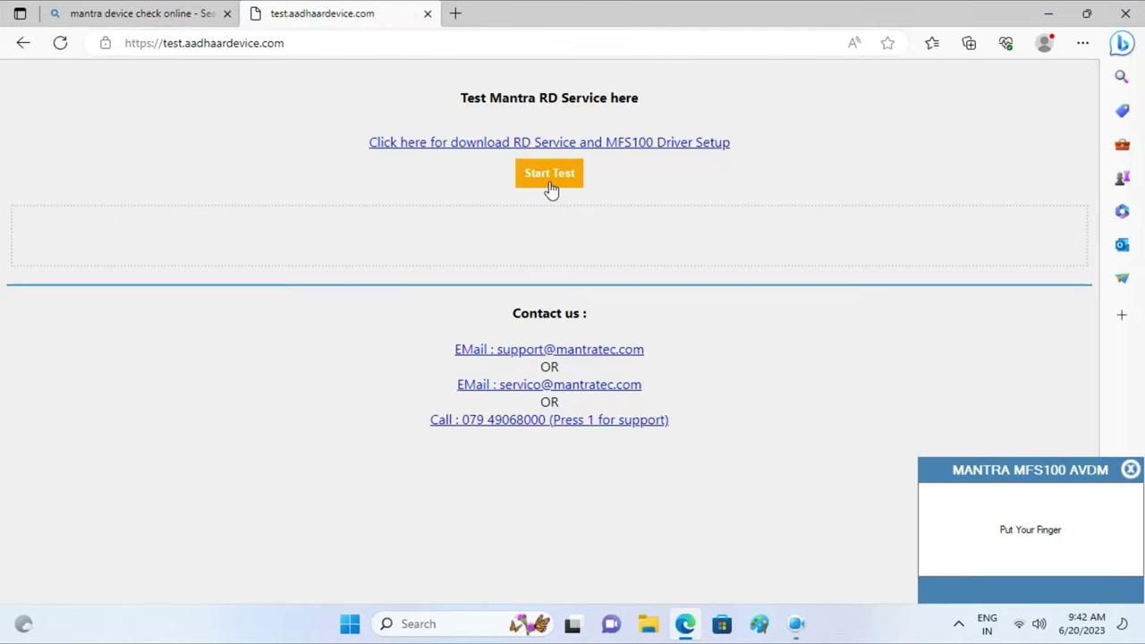